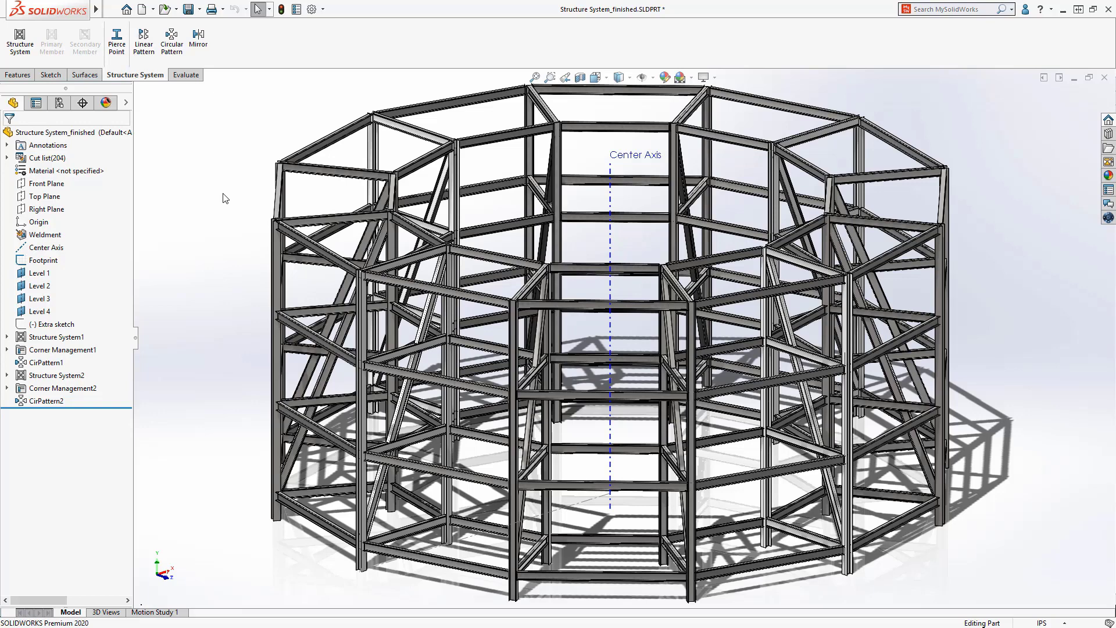
- Switch to the Structure System part and start a new structure system
{"action": "key", "text": "ctrl+Tab"}
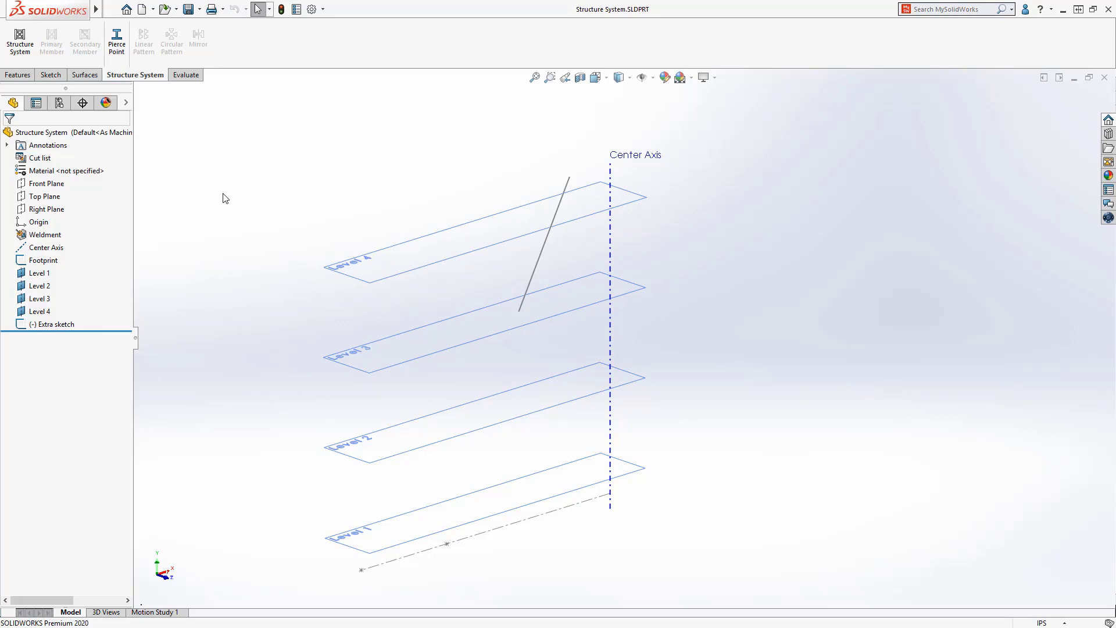
{"action": "left_click", "coordinate": [28, 46]}
- Add a point-ended primary member through footprint Point2, Point1 and the gray line's Point7
{"action": "left_click", "coordinate": [52, 45]}
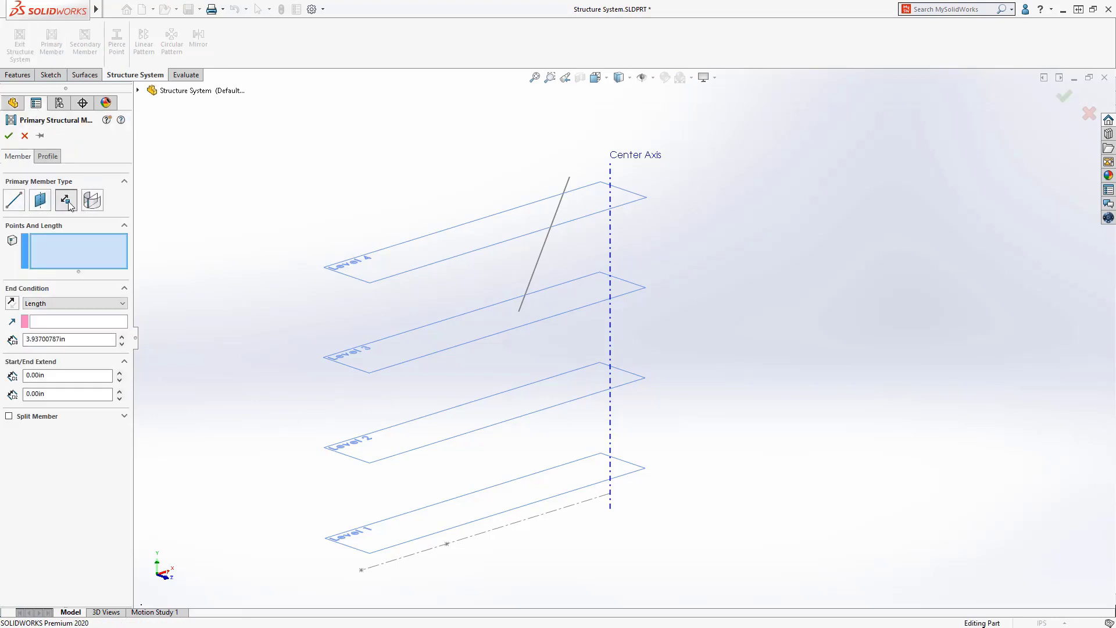
{"action": "left_click", "coordinate": [73, 303]}
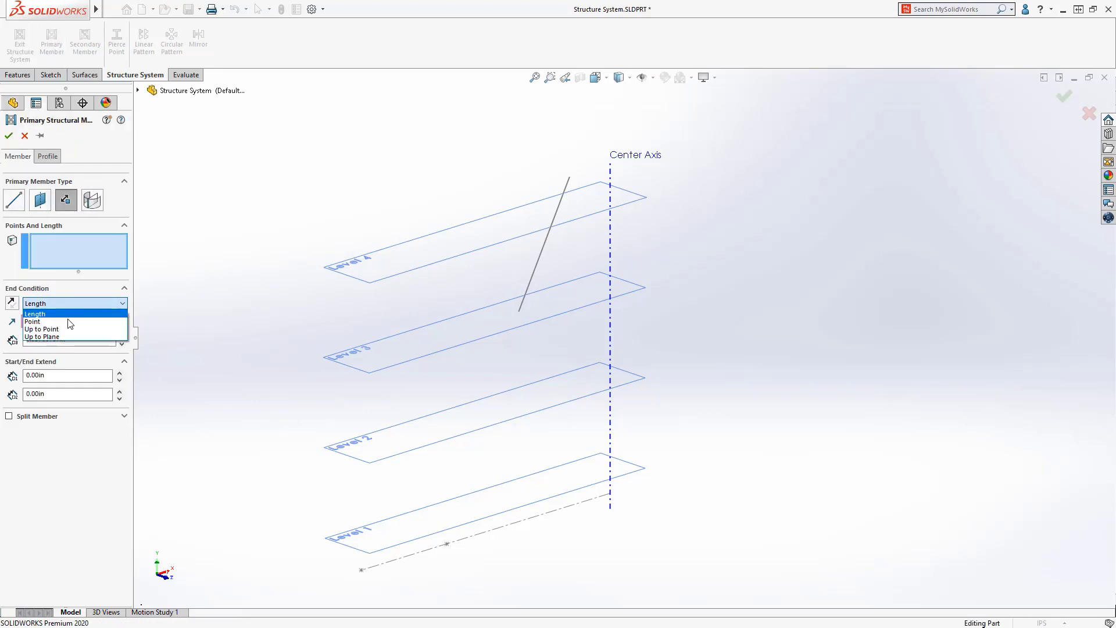
{"action": "left_click", "coordinate": [68, 321]}
{"action": "left_click", "coordinate": [12, 259]}
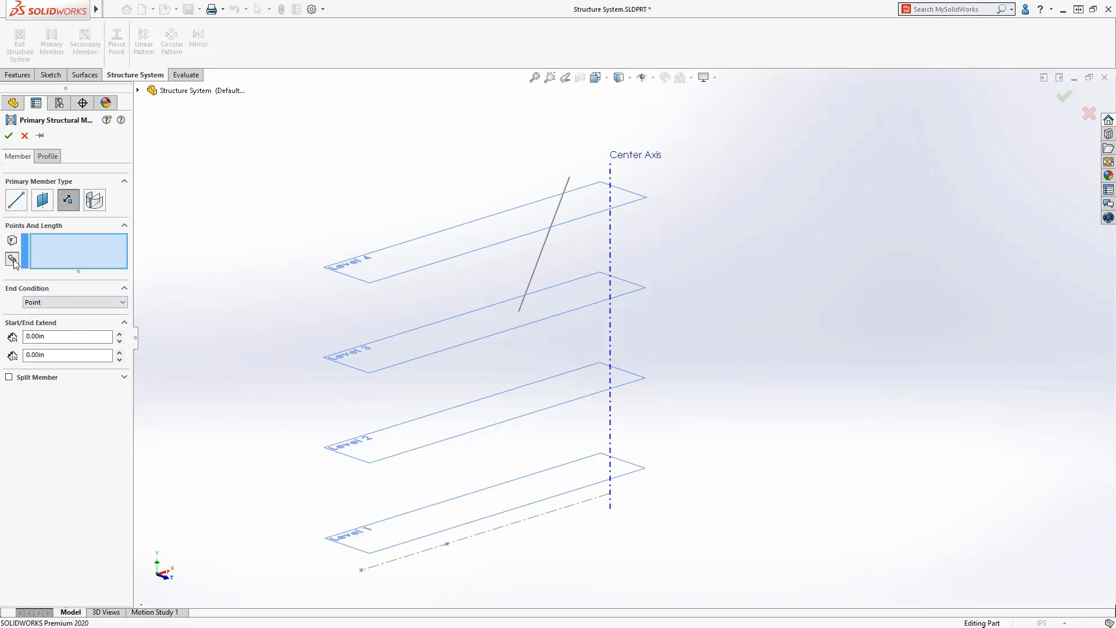
{"action": "left_click", "coordinate": [361, 571]}
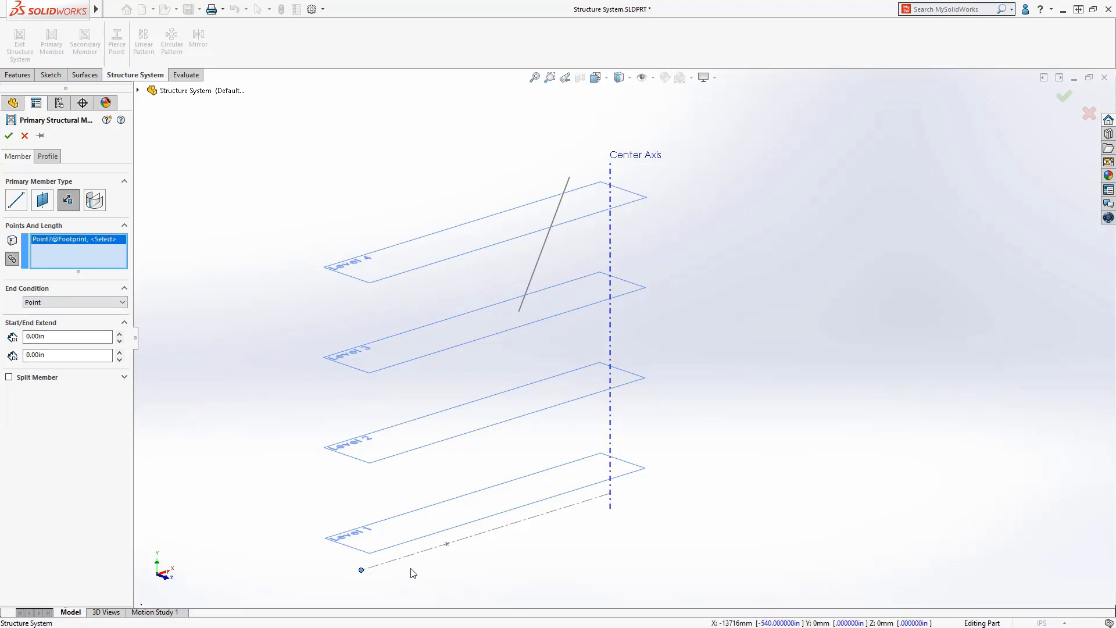
{"action": "left_click", "coordinate": [447, 545]}
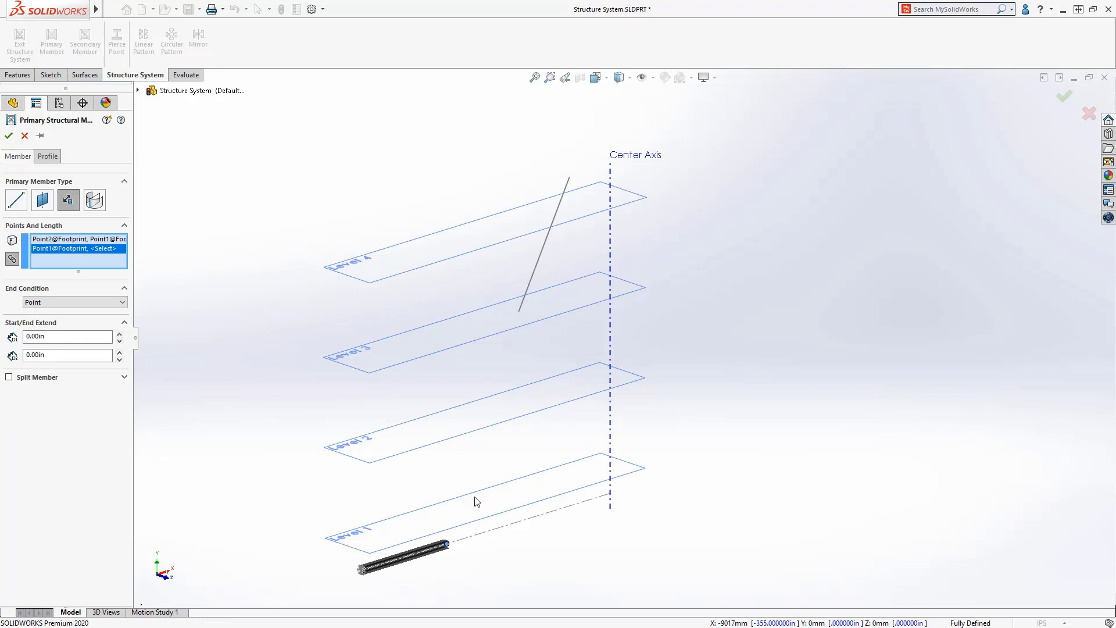
{"action": "left_click", "coordinate": [519, 313]}
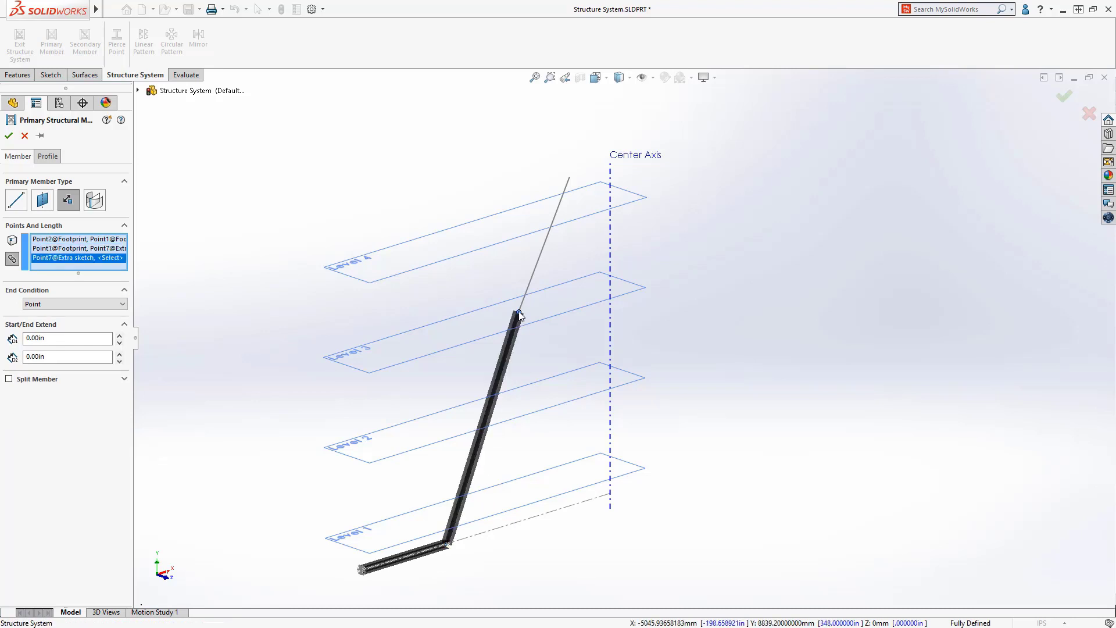
- Remove the extra Point7 entry from the primary member's point list
{"action": "right_click", "coordinate": [92, 258]}
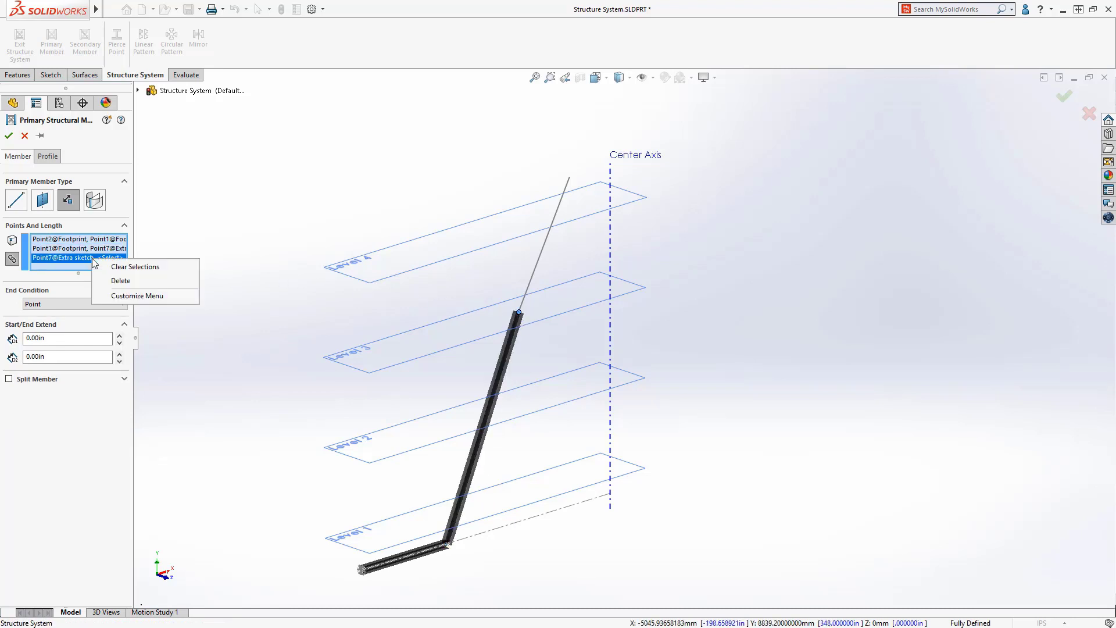
{"action": "left_click", "coordinate": [116, 280]}
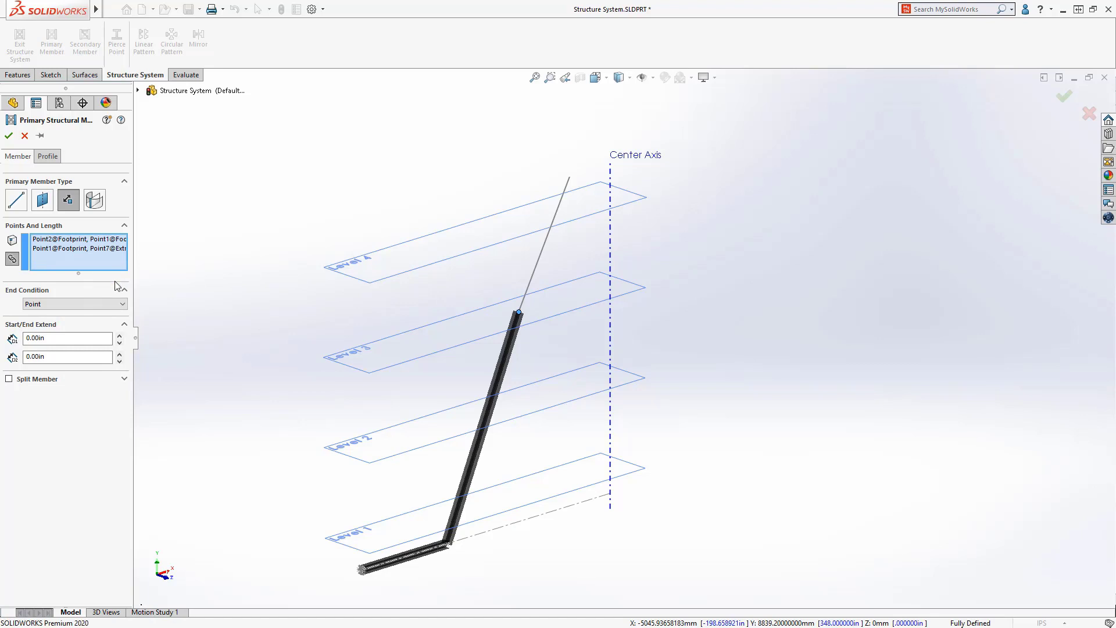
{"action": "left_click", "coordinate": [96, 305]}
- Change the members' end condition so they extend up to the Level 4 plane
{"action": "left_click", "coordinate": [83, 329]}
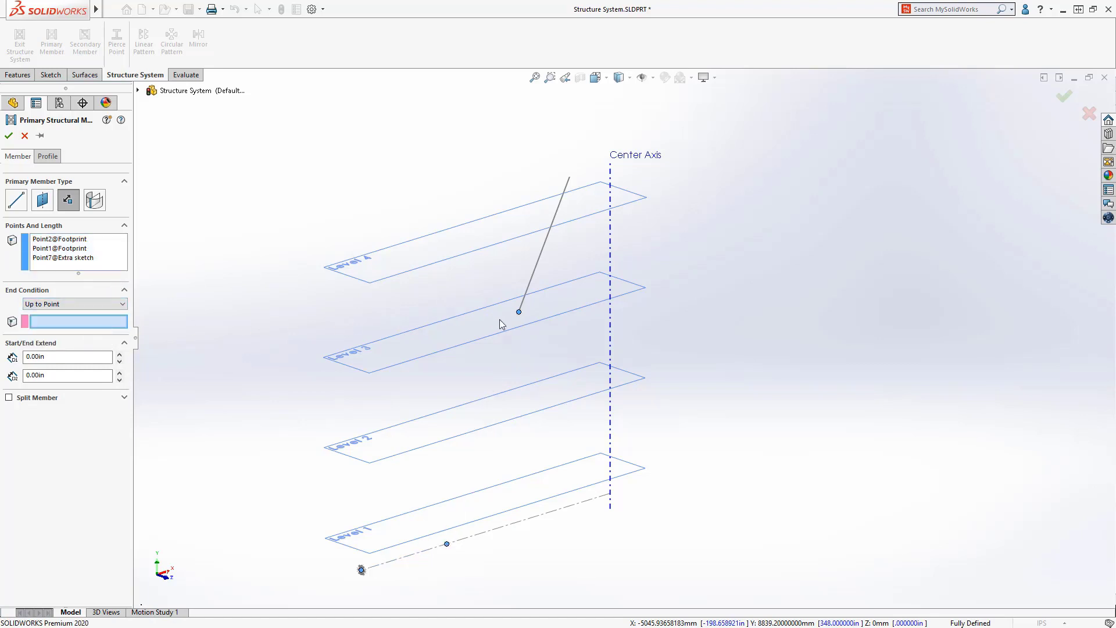
{"action": "left_click", "coordinate": [519, 312]}
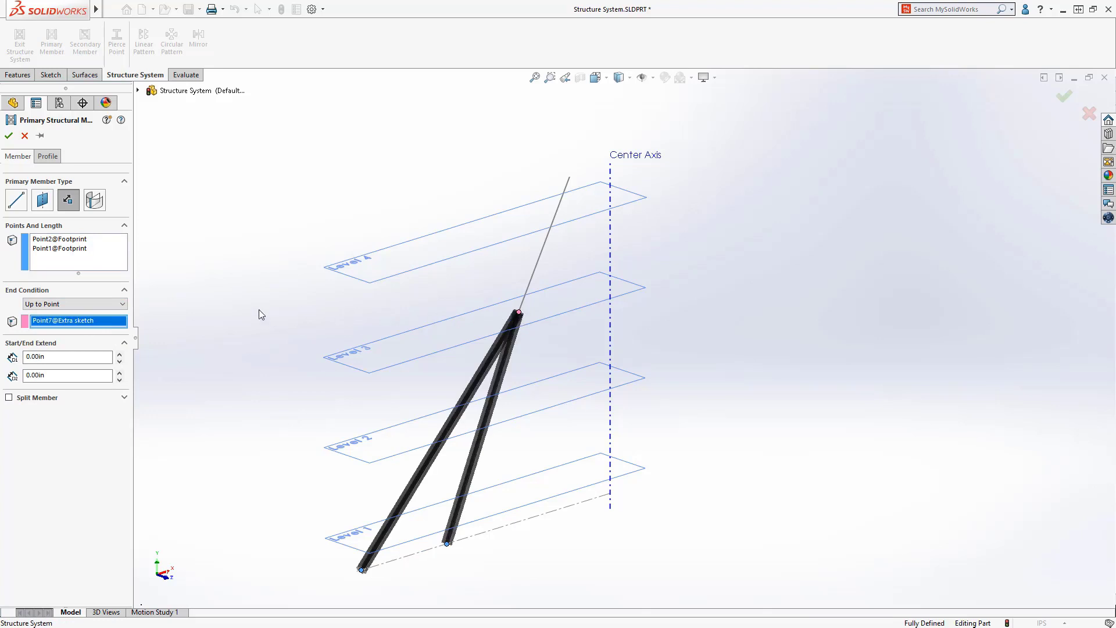
{"action": "left_click", "coordinate": [106, 306]}
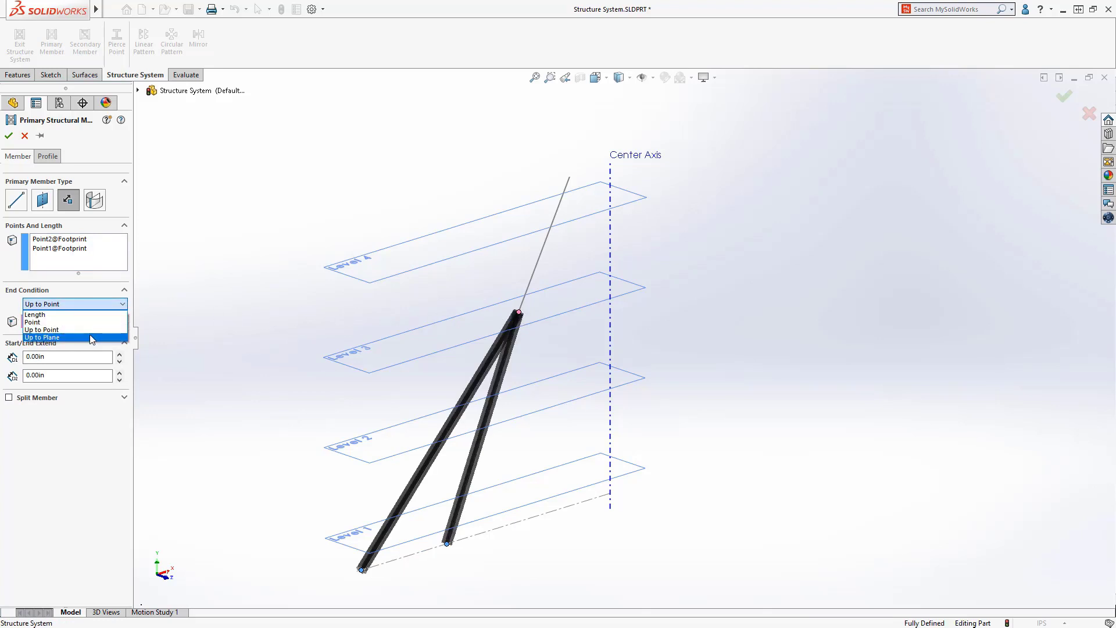
{"action": "left_click", "coordinate": [91, 333]}
{"action": "left_click", "coordinate": [92, 345]}
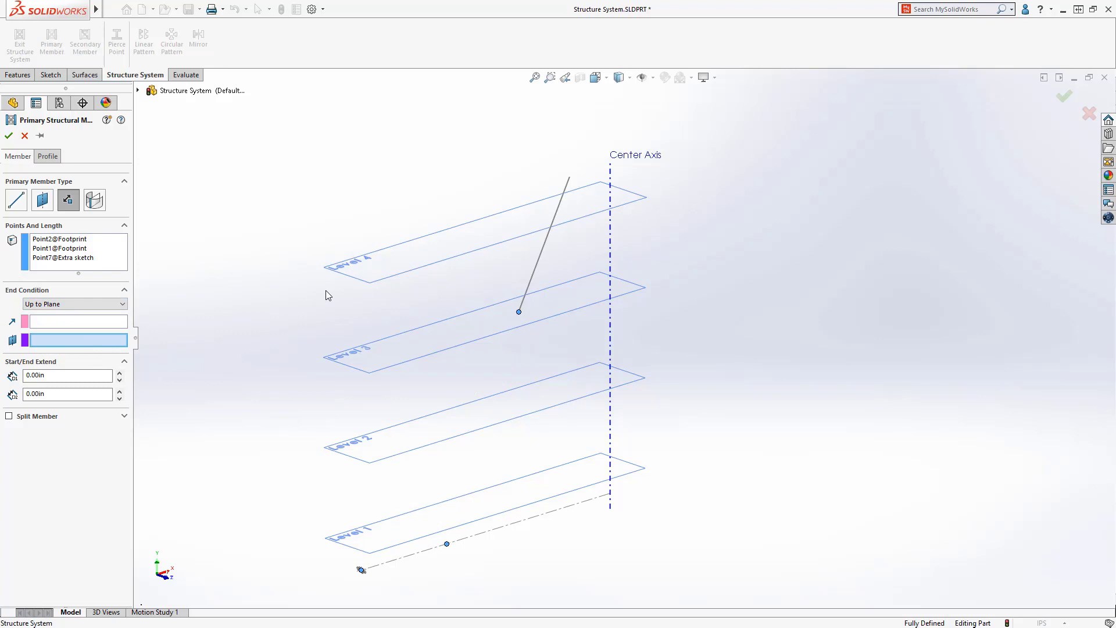
{"action": "left_click", "coordinate": [346, 275]}
- Drop the Point7 entry, keep the members vertical, and create the two posts
{"action": "right_click", "coordinate": [87, 259]}
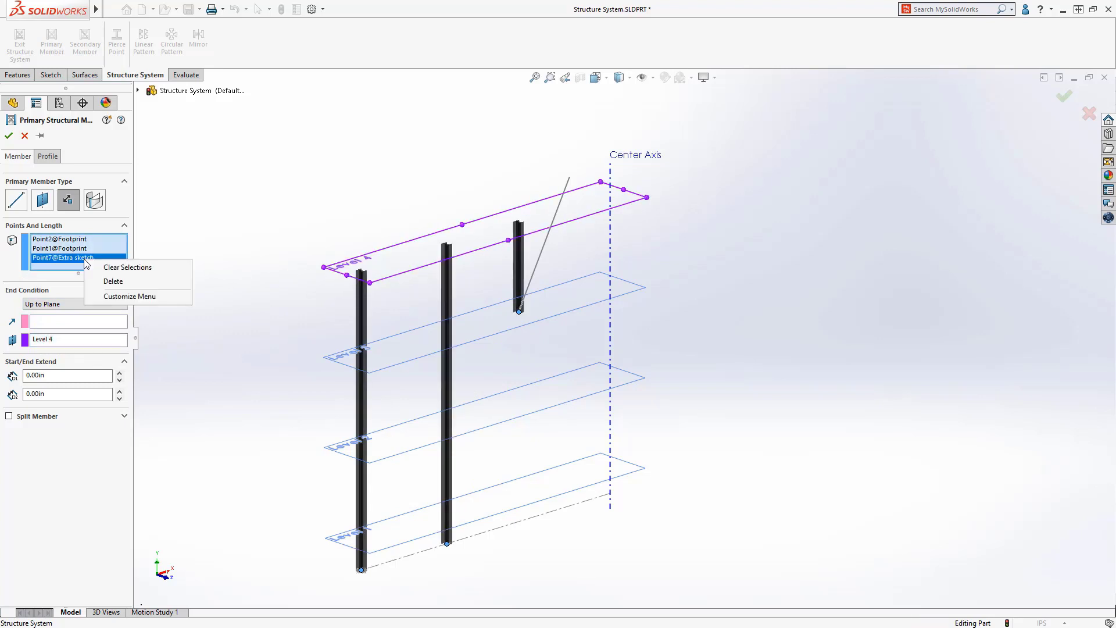
{"action": "left_click", "coordinate": [108, 281]}
{"action": "left_click", "coordinate": [92, 322]}
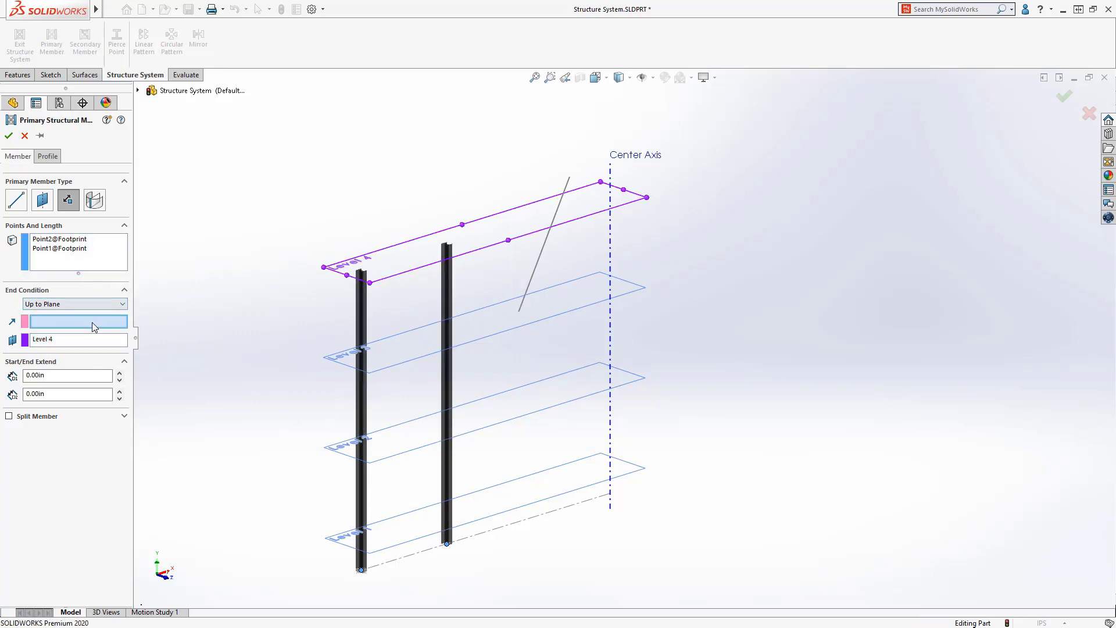
{"action": "left_click", "coordinate": [530, 286]}
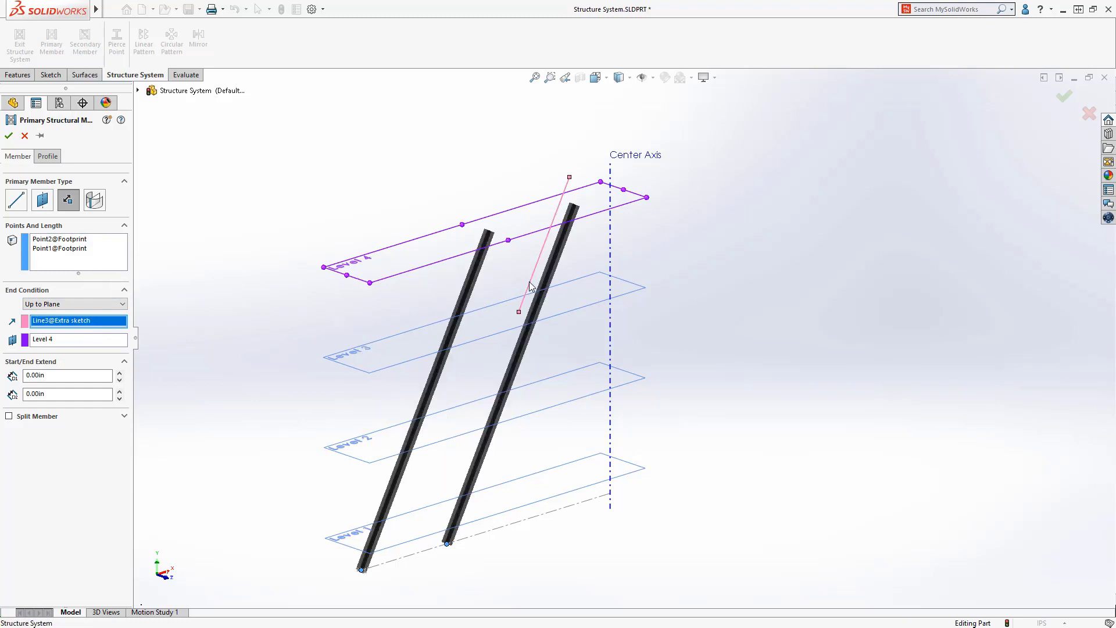
{"action": "left_click", "coordinate": [530, 286]}
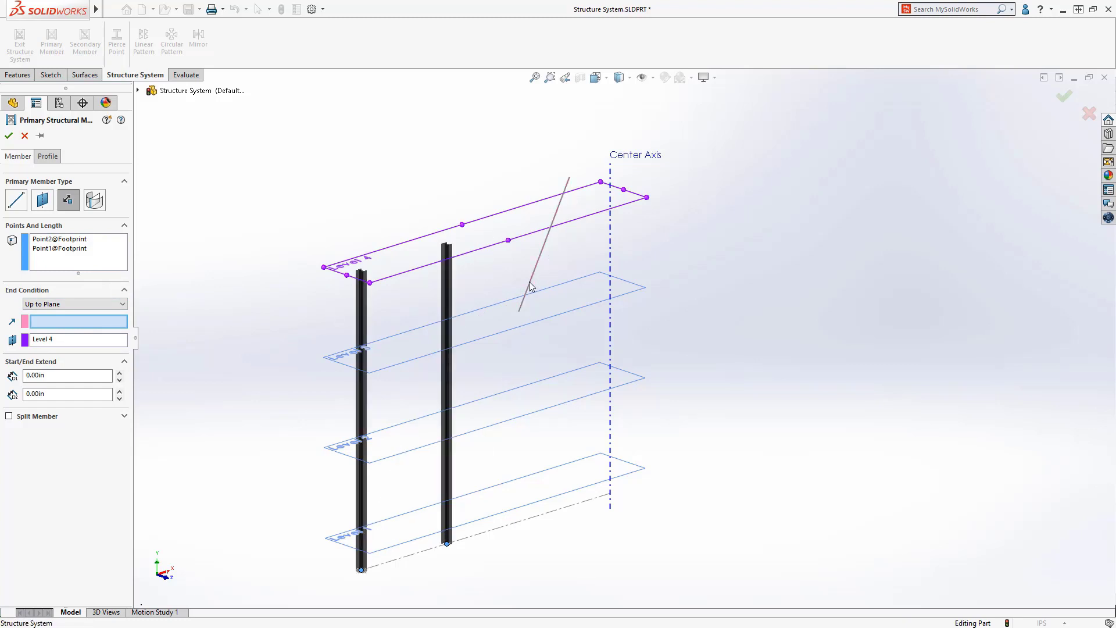
{"action": "key", "text": "Return"}
- Add secondary crossbars between the two posts at Levels 1, 2, 3 and 4
{"action": "left_click", "coordinate": [85, 41]}
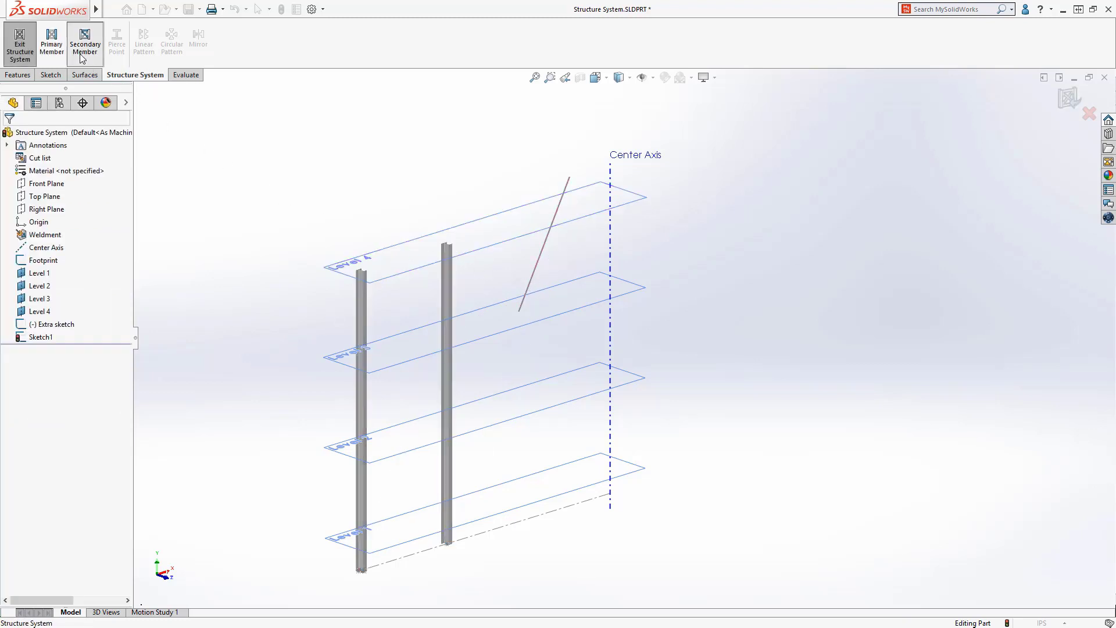
{"action": "left_click", "coordinate": [17, 200]}
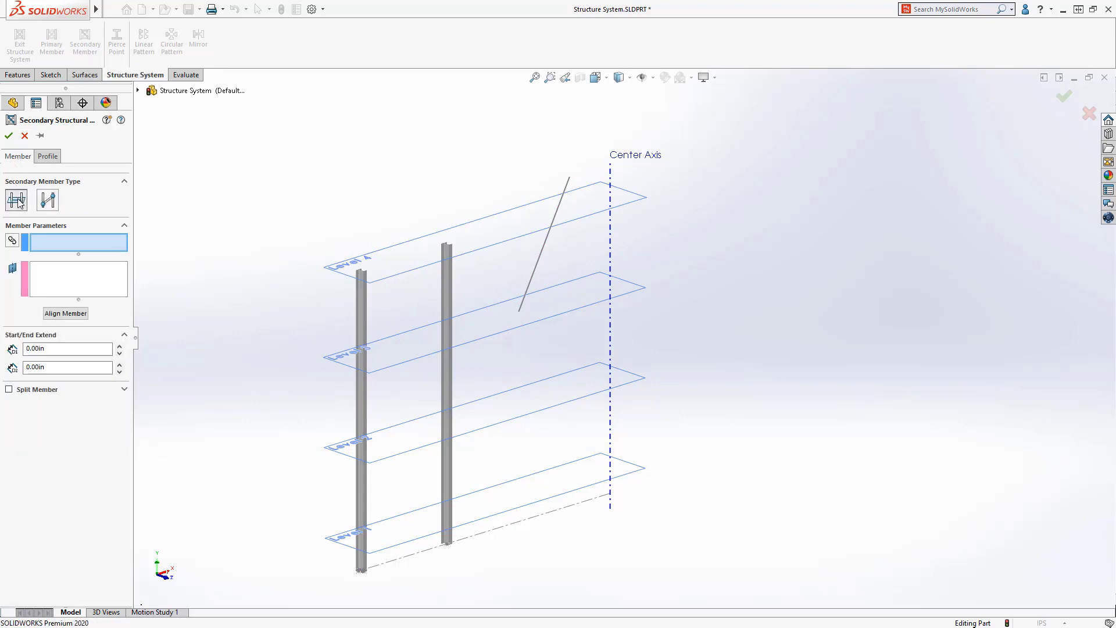
{"action": "left_click", "coordinate": [364, 324]}
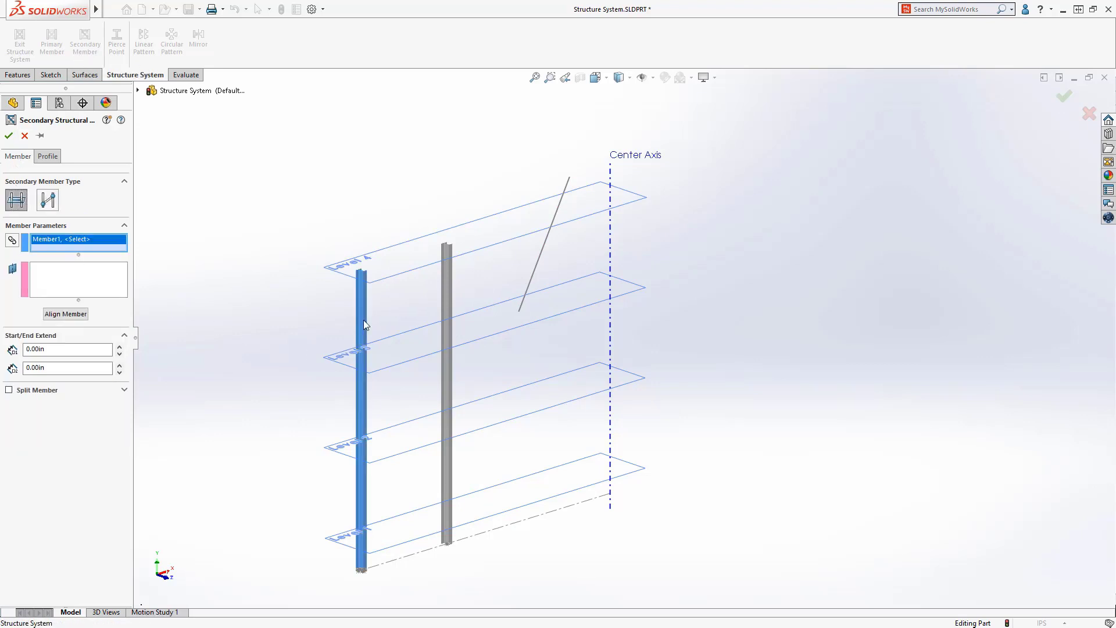
{"action": "left_click", "coordinate": [446, 298]}
{"action": "left_click", "coordinate": [102, 291]}
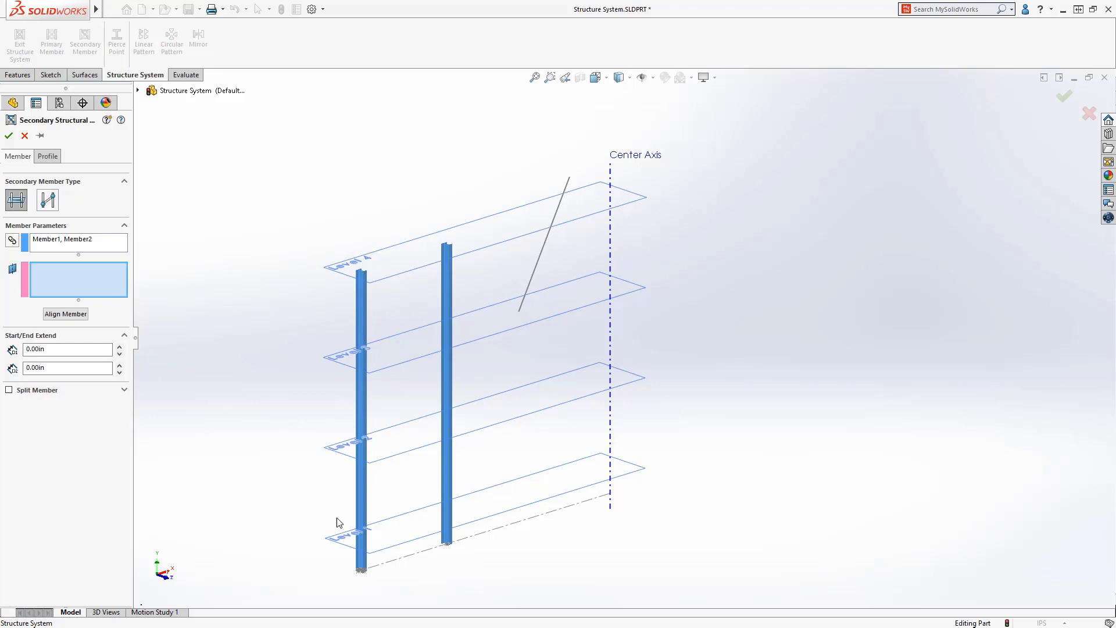
{"action": "left_click", "coordinate": [342, 532]}
{"action": "left_click", "coordinate": [340, 447]}
{"action": "left_click", "coordinate": [341, 362]}
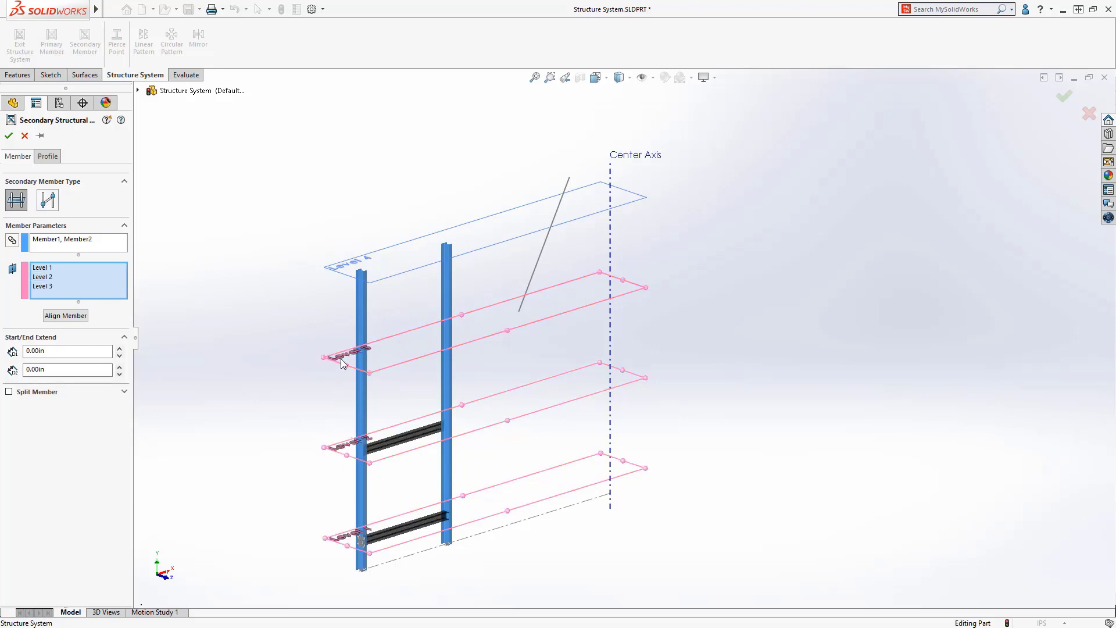
{"action": "left_click", "coordinate": [340, 268]}
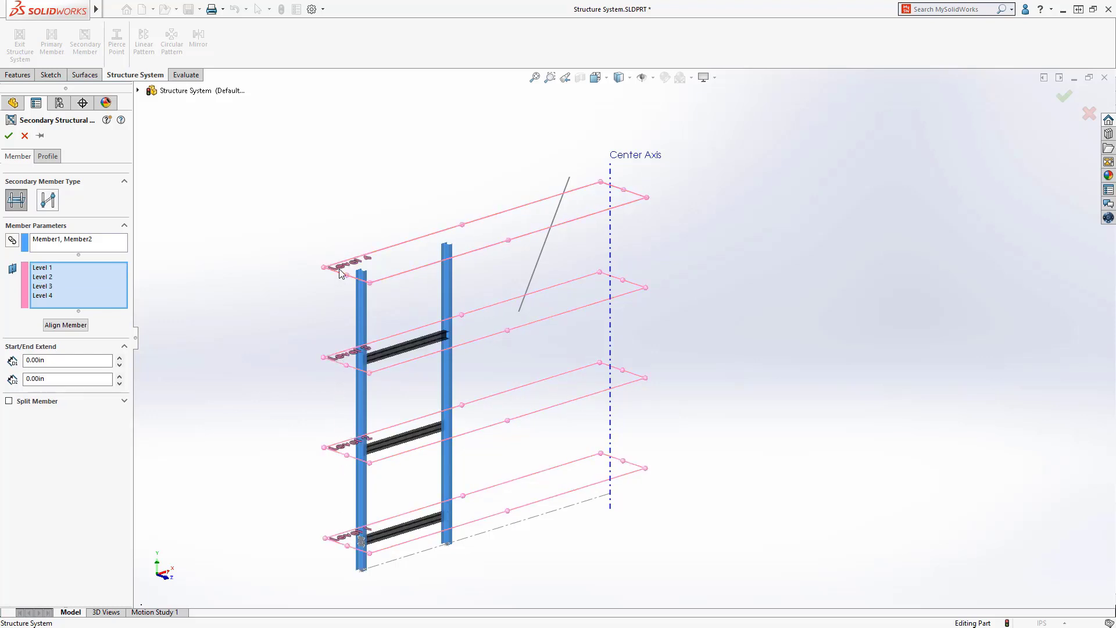
- Give the crossbars a W14x48 profile pierced at the top-flange centre
{"action": "left_click", "coordinate": [48, 157]}
{"action": "left_click", "coordinate": [56, 263]}
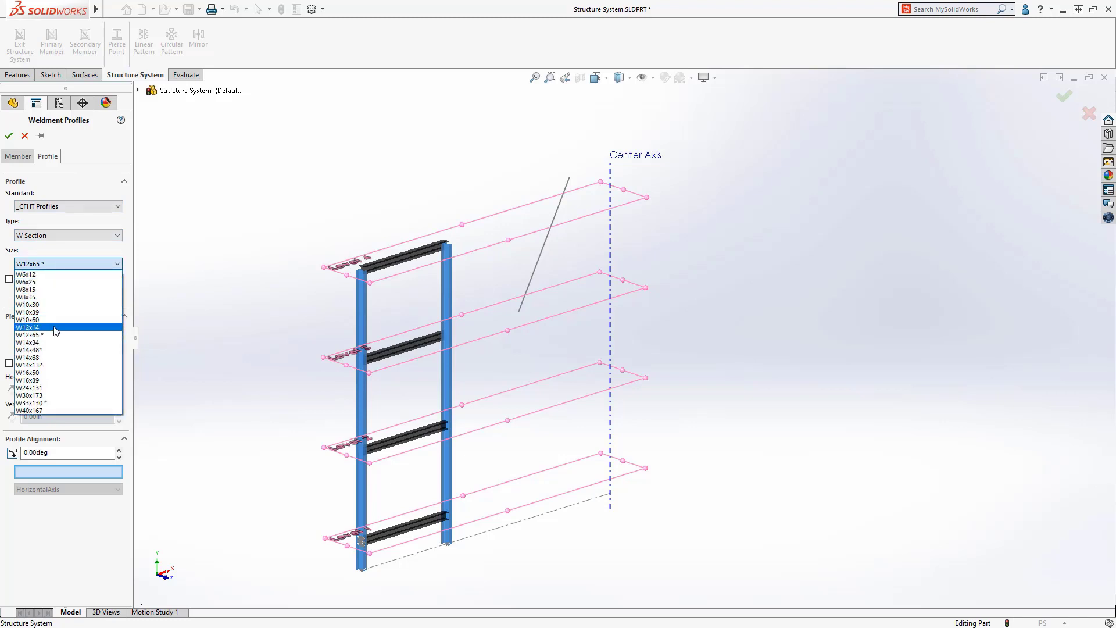
{"action": "left_click", "coordinate": [54, 351]}
{"action": "left_click", "coordinate": [76, 347]}
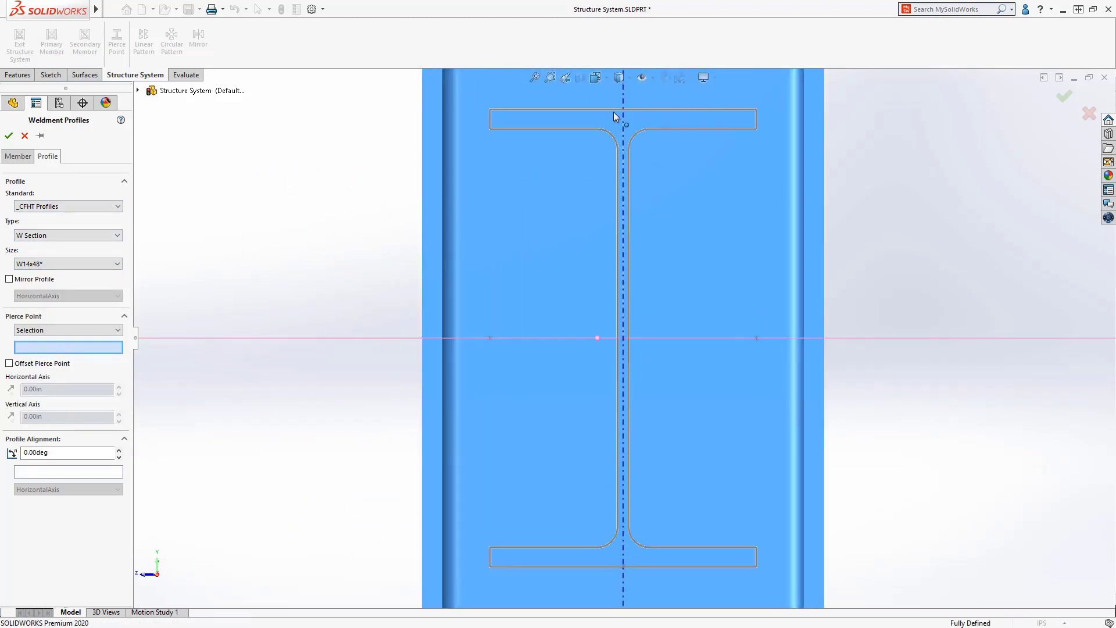
{"action": "left_click", "coordinate": [623, 109]}
{"action": "key", "text": "Return"}
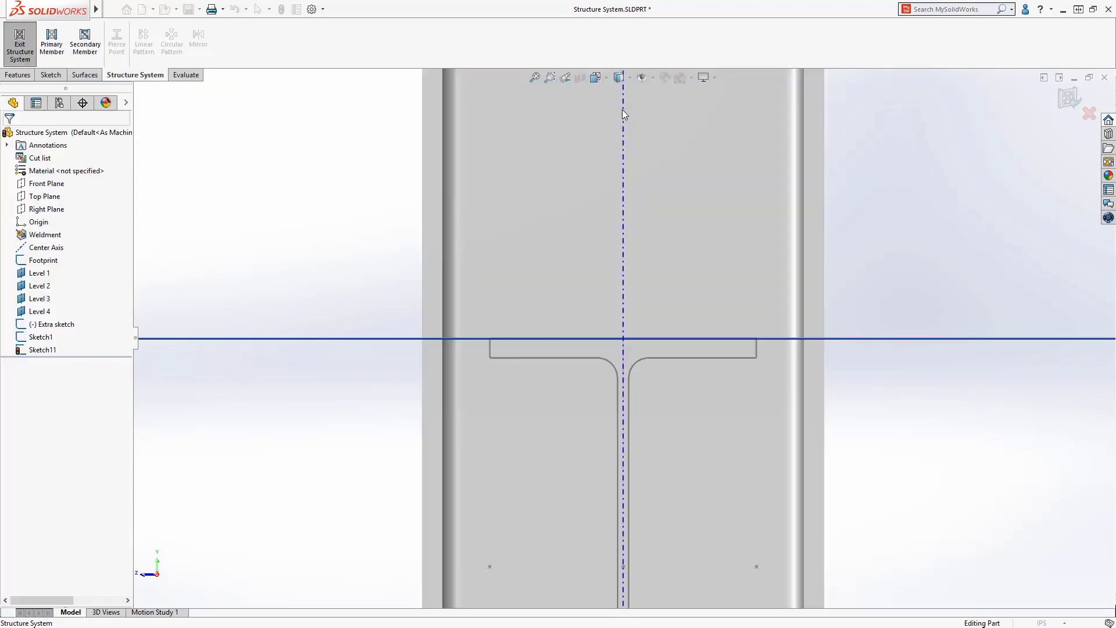
{"action": "left_click", "coordinate": [580, 78]}
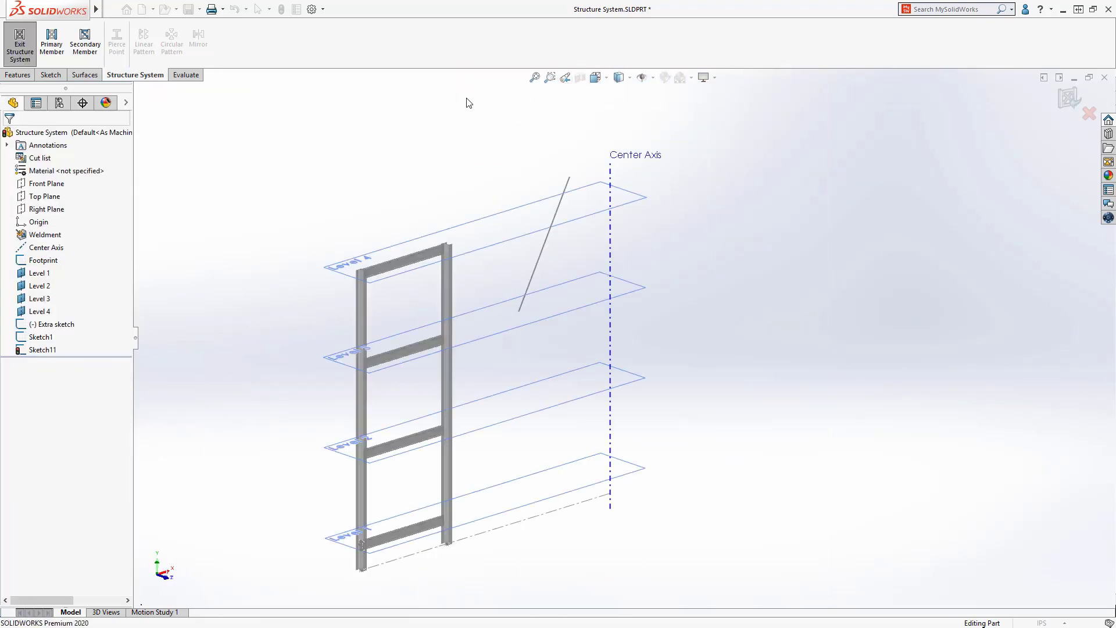
- Add a reversed diagonal member between top and bottom members with both offsets 0
{"action": "left_click", "coordinate": [85, 42]}
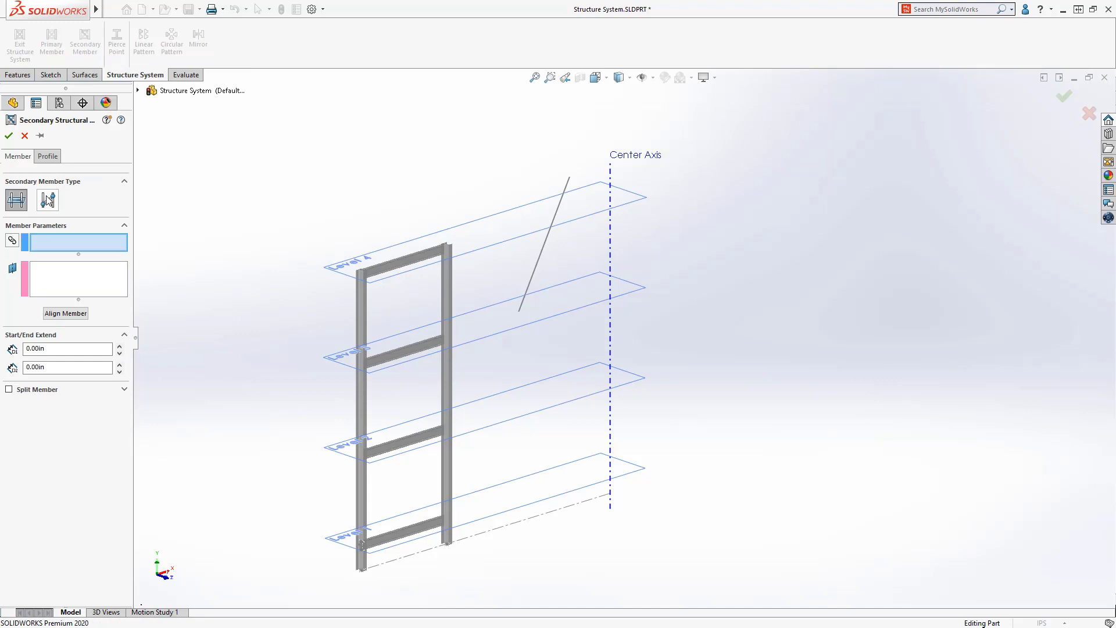
{"action": "left_click", "coordinate": [47, 200]}
{"action": "left_click", "coordinate": [387, 275]}
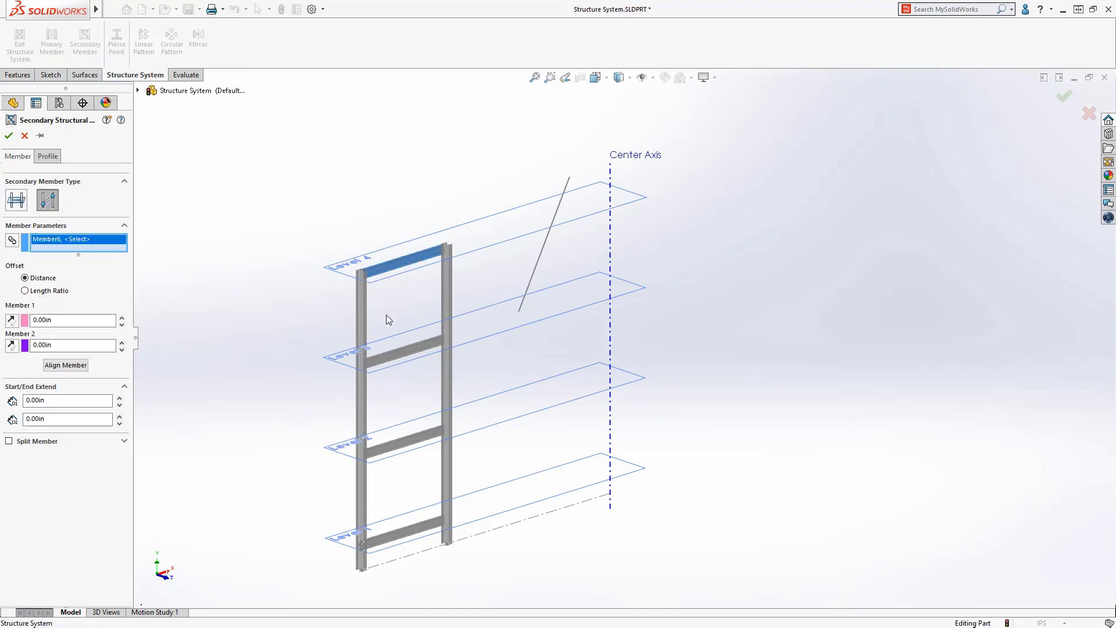
{"action": "left_click", "coordinate": [378, 541]}
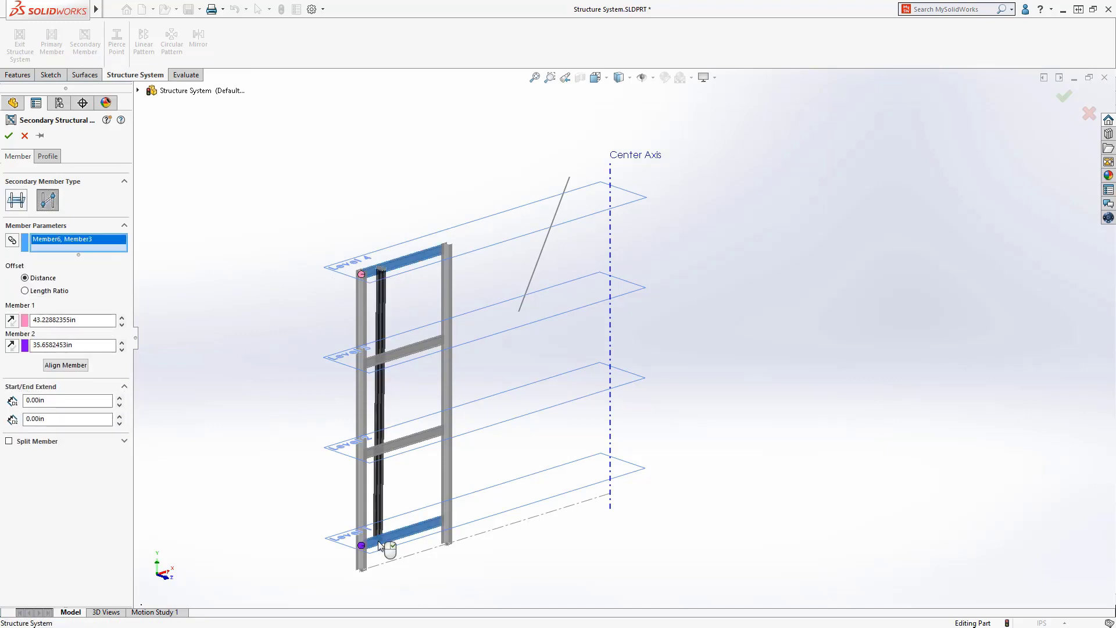
{"action": "left_click", "coordinate": [11, 320]}
{"action": "double_click", "coordinate": [87, 322]}
{"action": "type", "text": "0"}
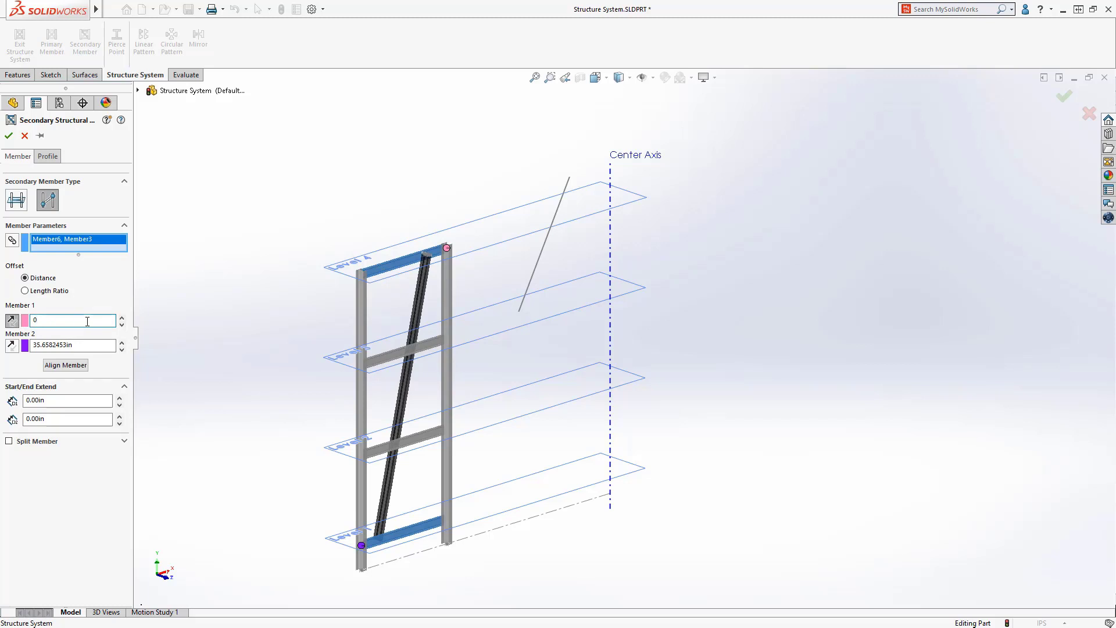
{"action": "key", "text": "Tab"}
{"action": "key", "text": "Tab"}
{"action": "type", "text": "0"}
{"action": "key", "text": "Tab"}
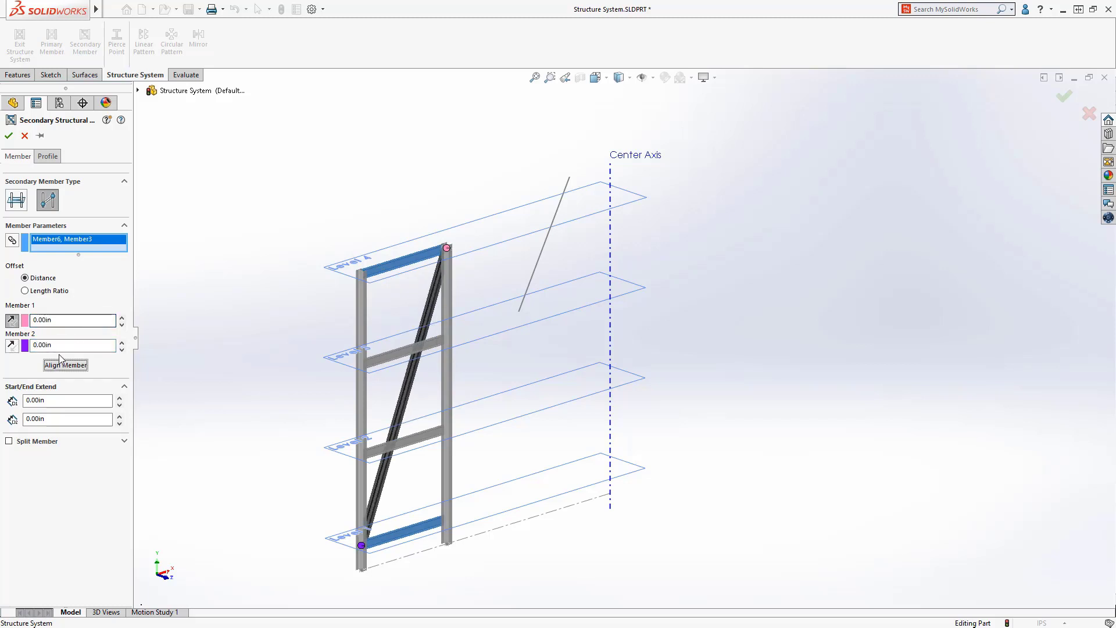
- Split the diagonal brace at the Level 2 and Level 3 members
{"action": "left_click", "coordinate": [8, 441]}
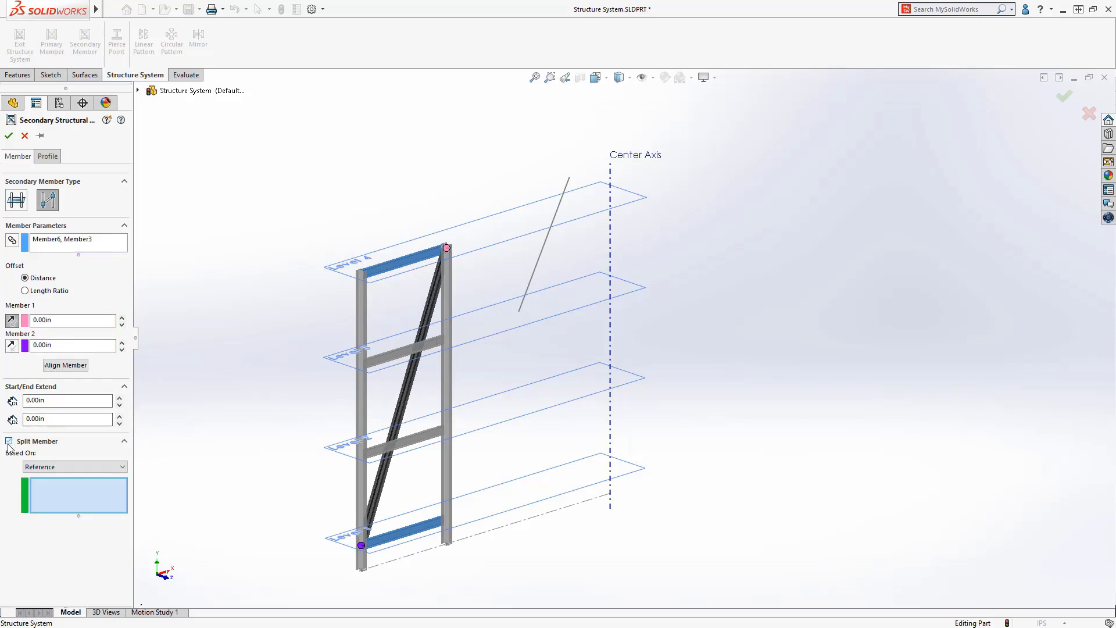
{"action": "left_click", "coordinate": [72, 469]}
{"action": "left_click", "coordinate": [72, 468]}
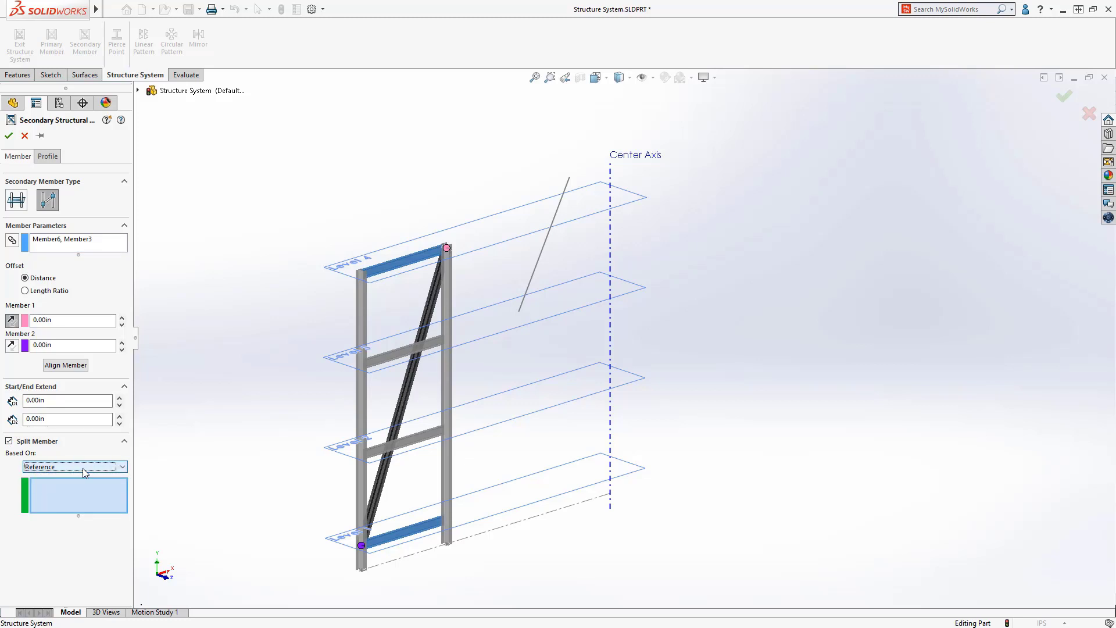
{"action": "left_click", "coordinate": [381, 455]}
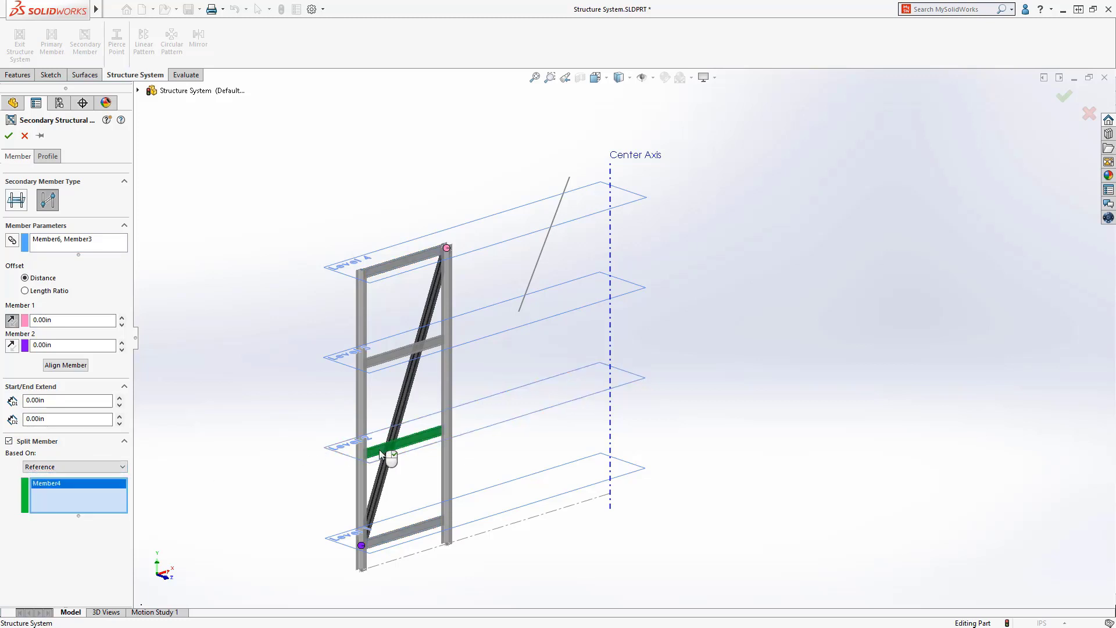
{"action": "left_click", "coordinate": [380, 362]}
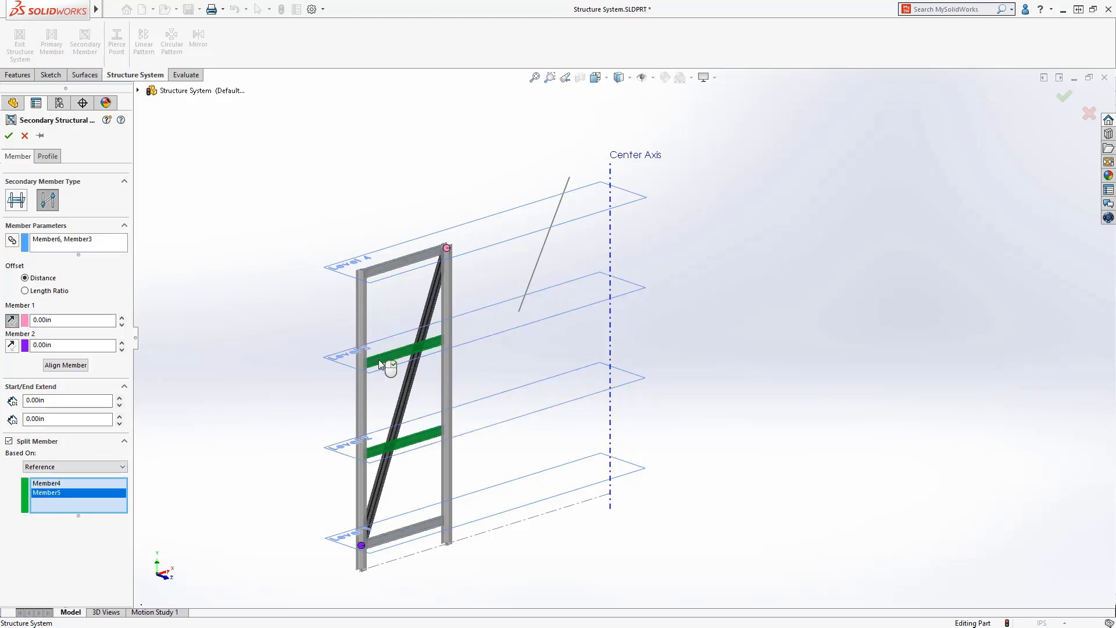
- Rotate the brace profile alignment to 90° and accept the brace
{"action": "left_click", "coordinate": [46, 157]}
{"action": "double_click", "coordinate": [58, 453]}
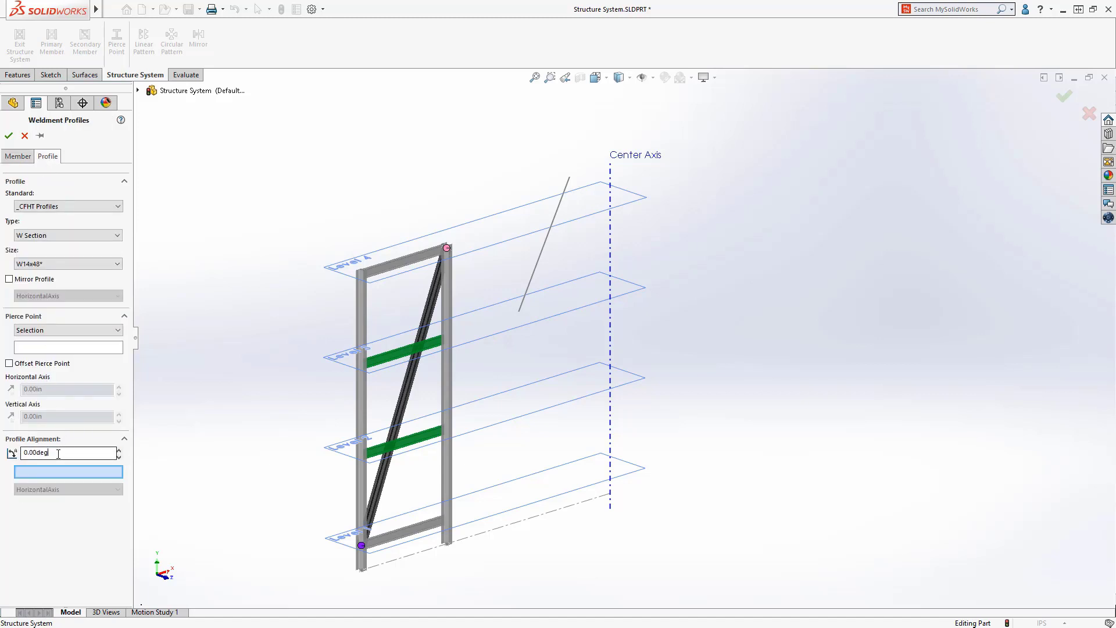
{"action": "type", "text": "90"}
{"action": "key", "text": "Return"}
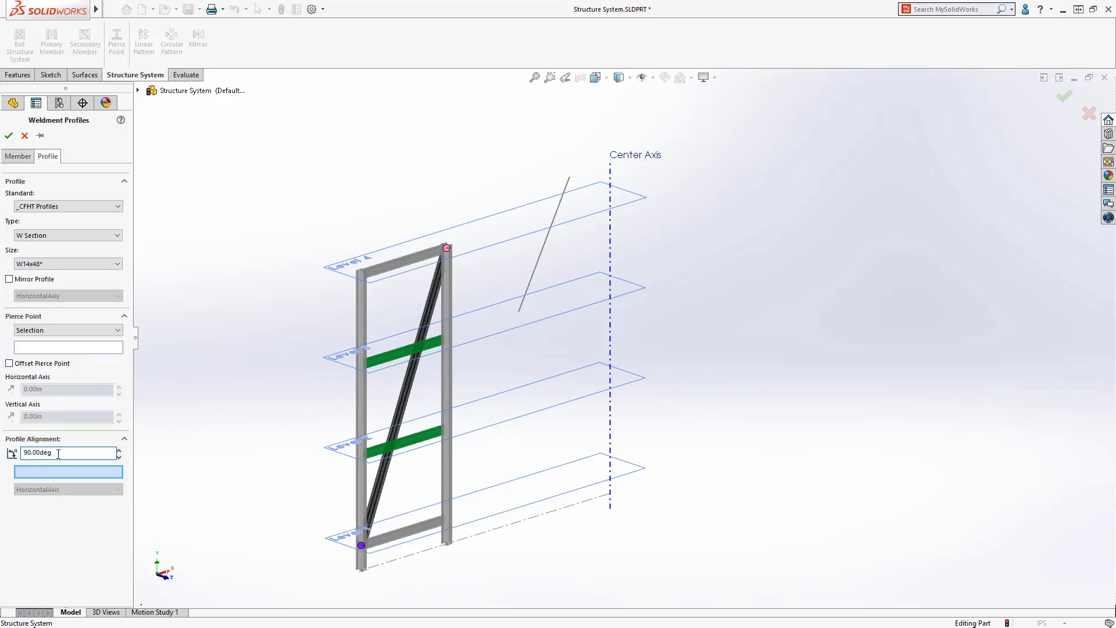
{"action": "left_click", "coordinate": [8, 136]}
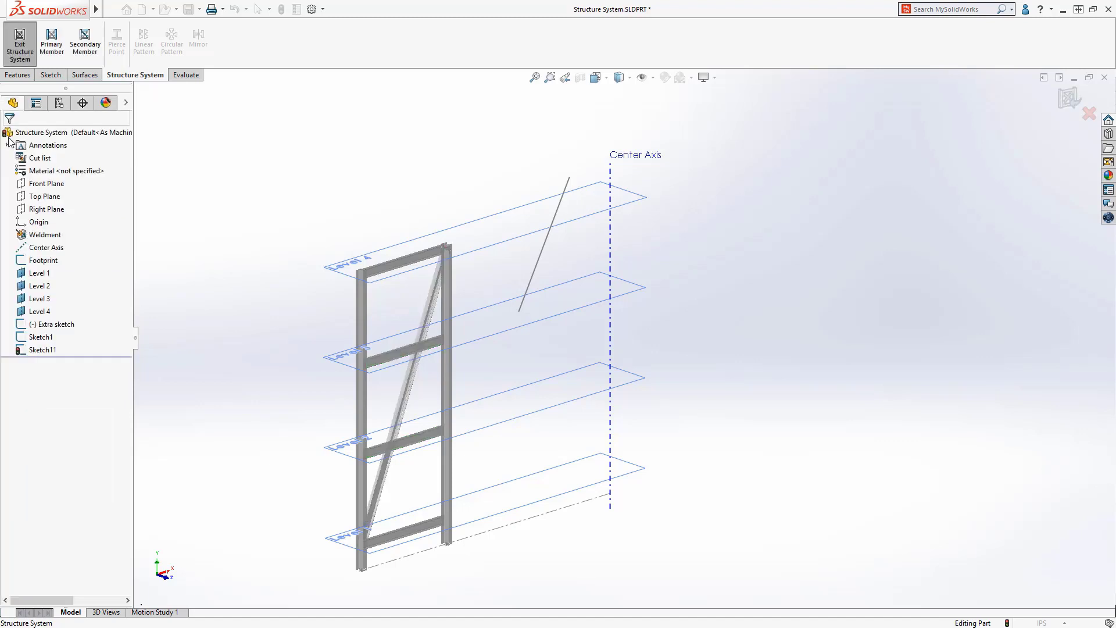
- Exit the structure system and apply the second planar trim to Simple2 and Simple3 corners
{"action": "left_click", "coordinate": [20, 58]}
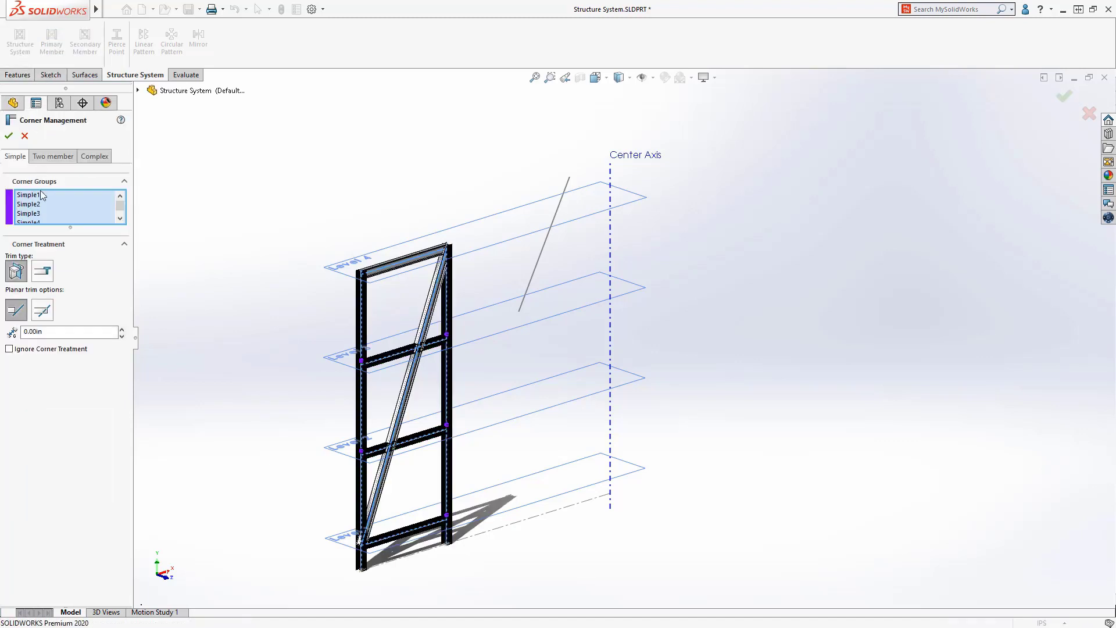
{"action": "left_click", "coordinate": [42, 310]}
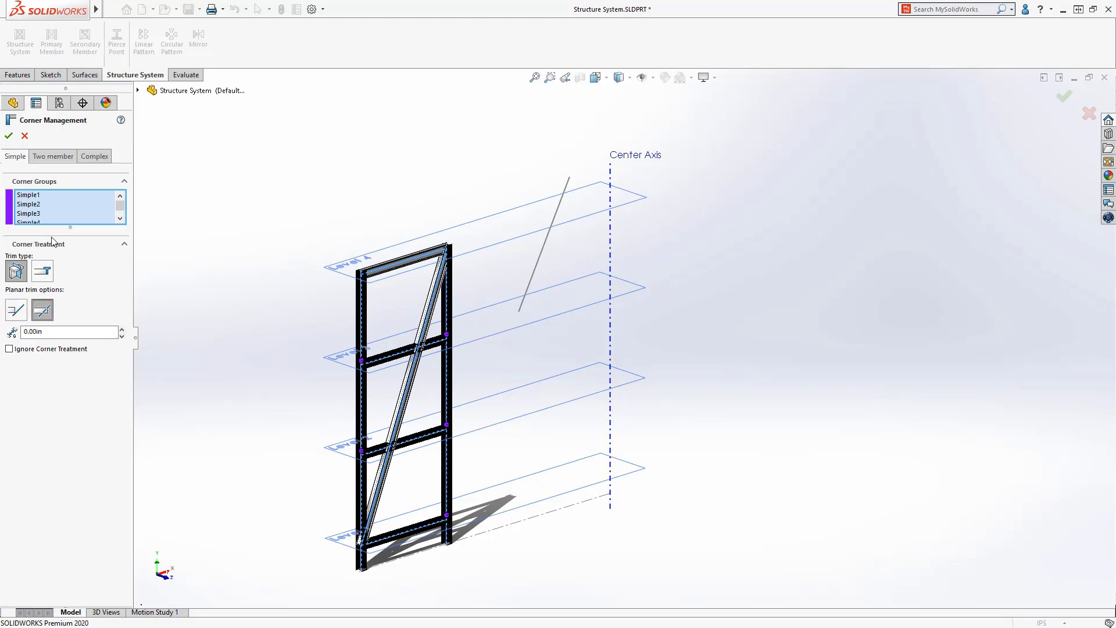
{"action": "left_click", "coordinate": [41, 205]}
{"action": "left_click", "coordinate": [41, 214]}
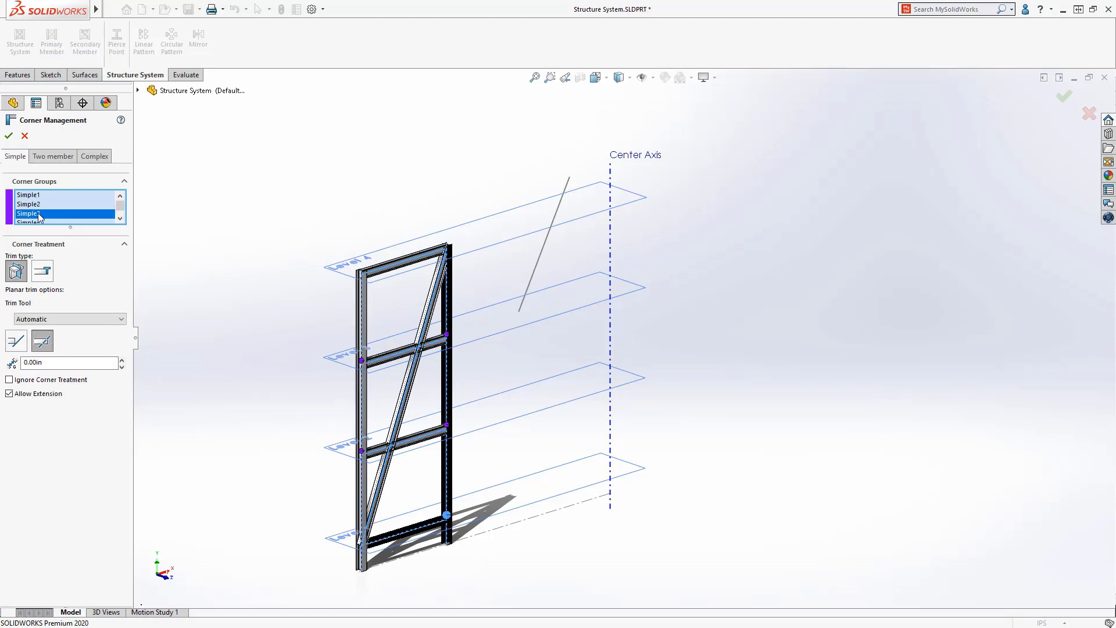
- Set the two-member corner to the second planar trim, checking Member1
{"action": "left_click", "coordinate": [55, 157]}
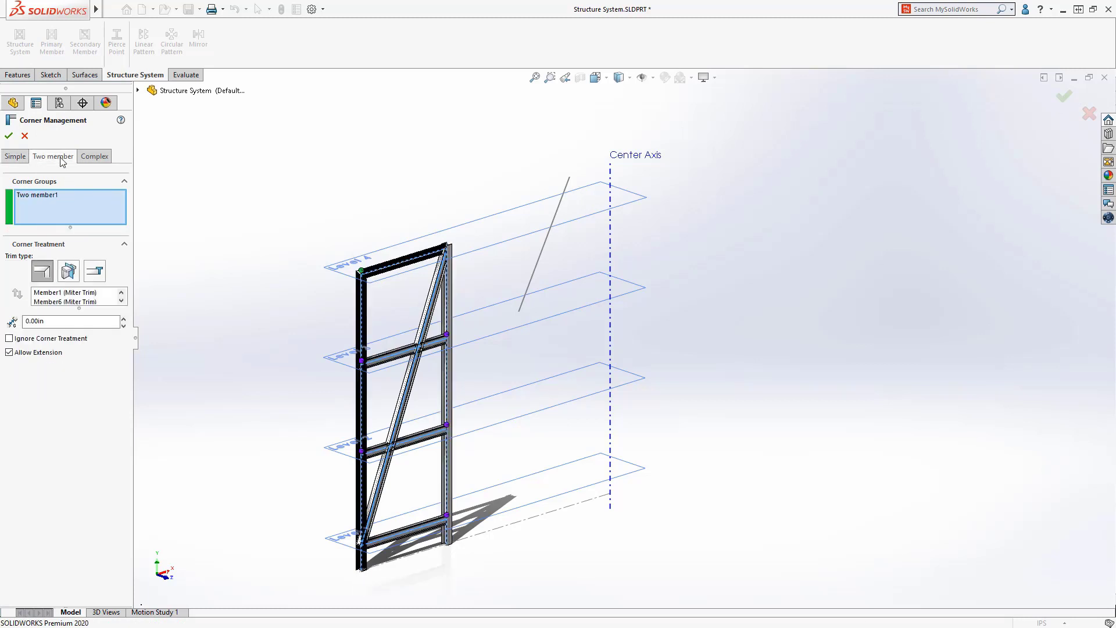
{"action": "left_click", "coordinate": [70, 271]}
{"action": "left_click", "coordinate": [69, 308]}
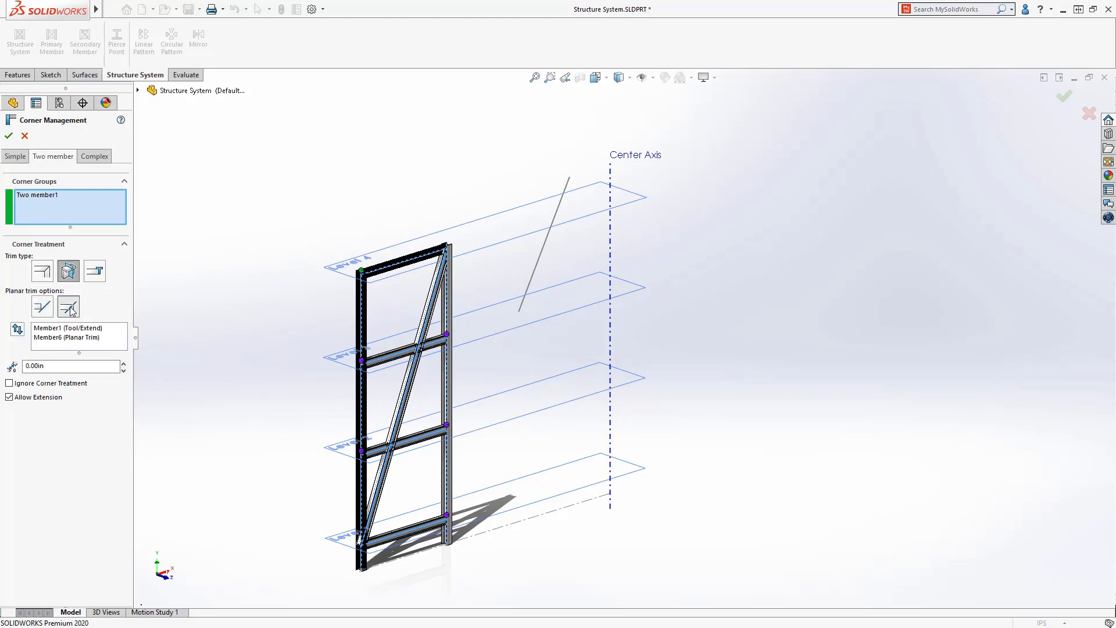
{"action": "left_click", "coordinate": [69, 329]}
{"action": "left_click", "coordinate": [69, 337]}
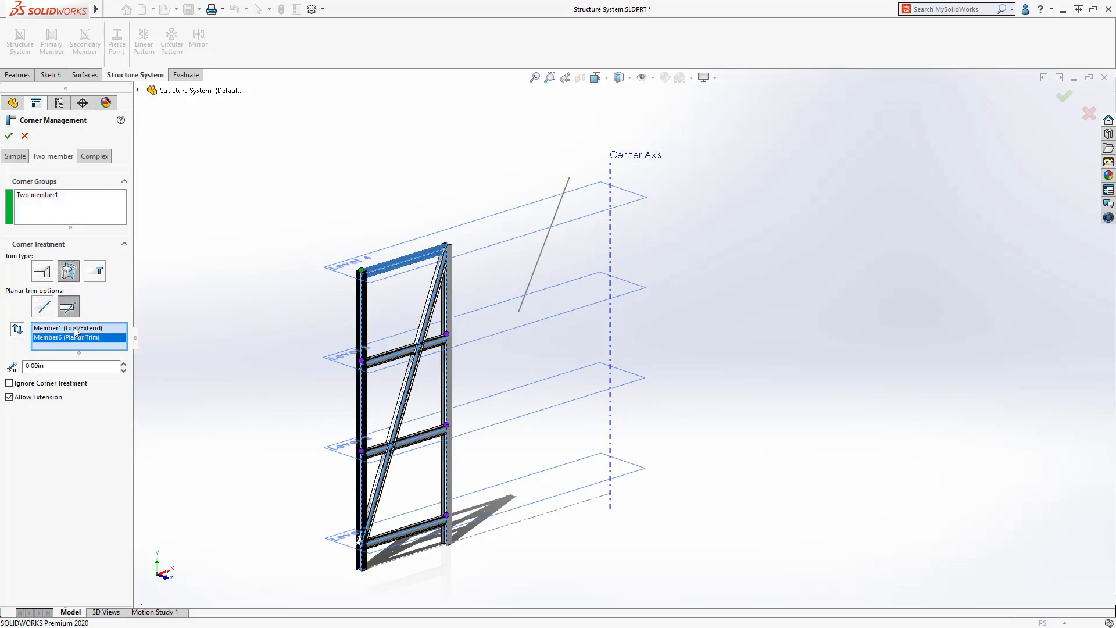
- Review Complex1's trim with Member4 and Member7_2, then accept the corner trims
{"action": "left_click", "coordinate": [96, 157]}
{"action": "left_click", "coordinate": [40, 196]}
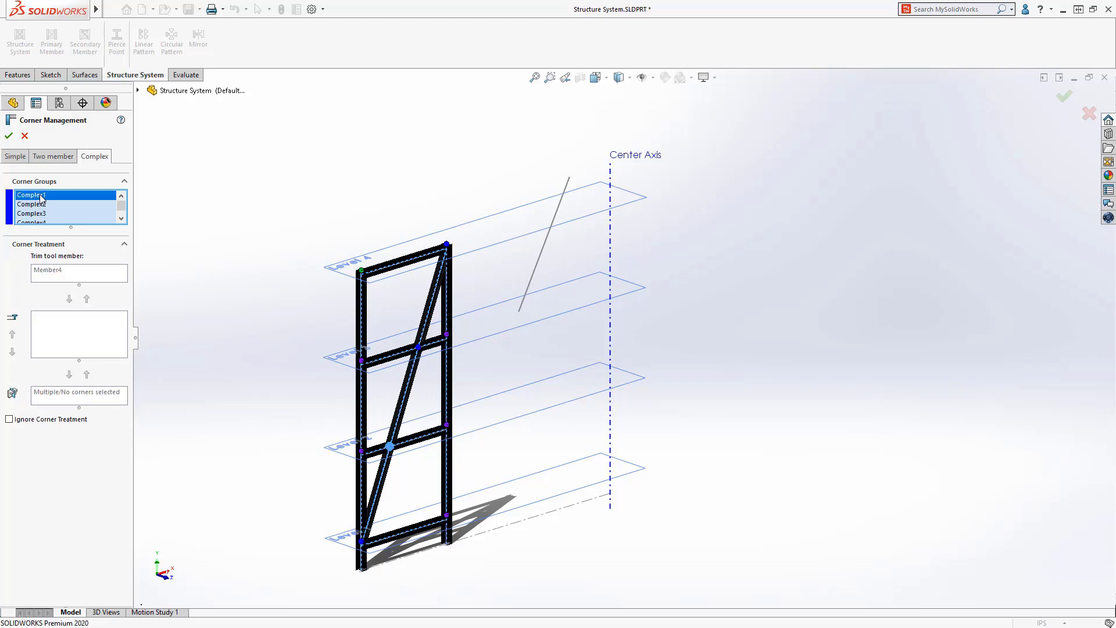
{"action": "left_click", "coordinate": [54, 270]}
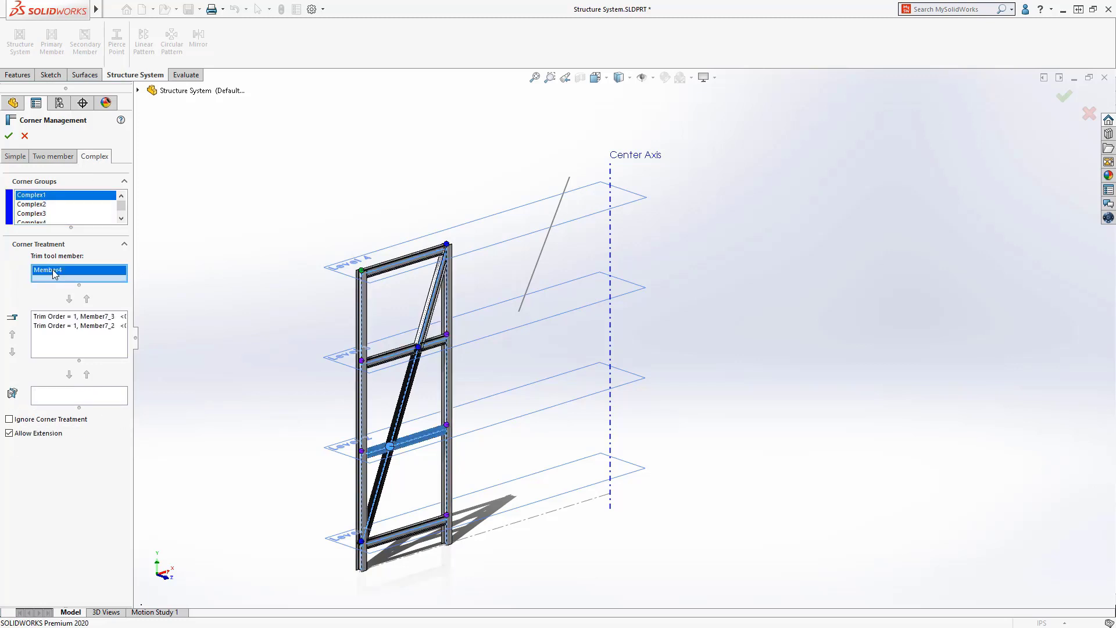
{"action": "left_click", "coordinate": [57, 316]}
{"action": "left_click", "coordinate": [56, 326]}
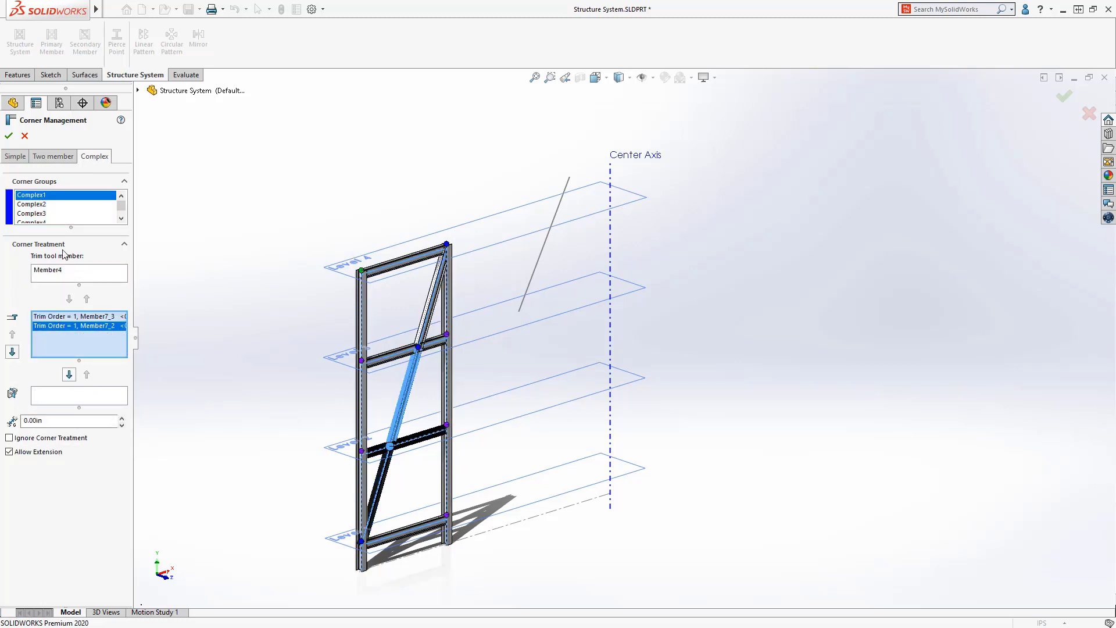
{"action": "left_click", "coordinate": [9, 135]}
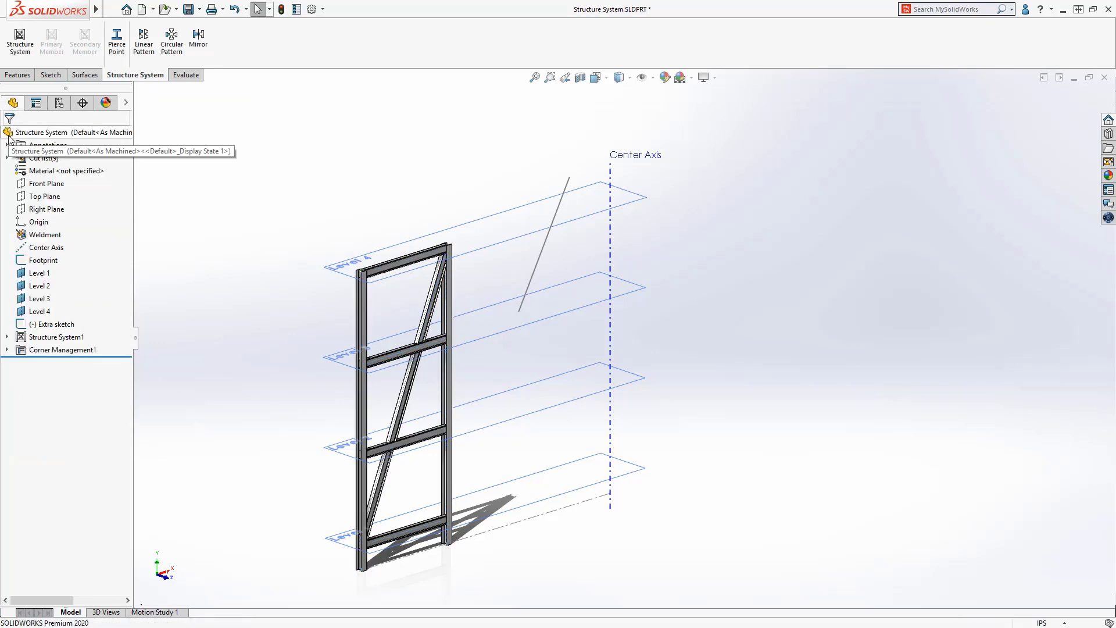
{"action": "key", "text": "g"}
{"action": "left_click_drag", "start_coordinate": [424, 230], "coordinate": [487, 293]}
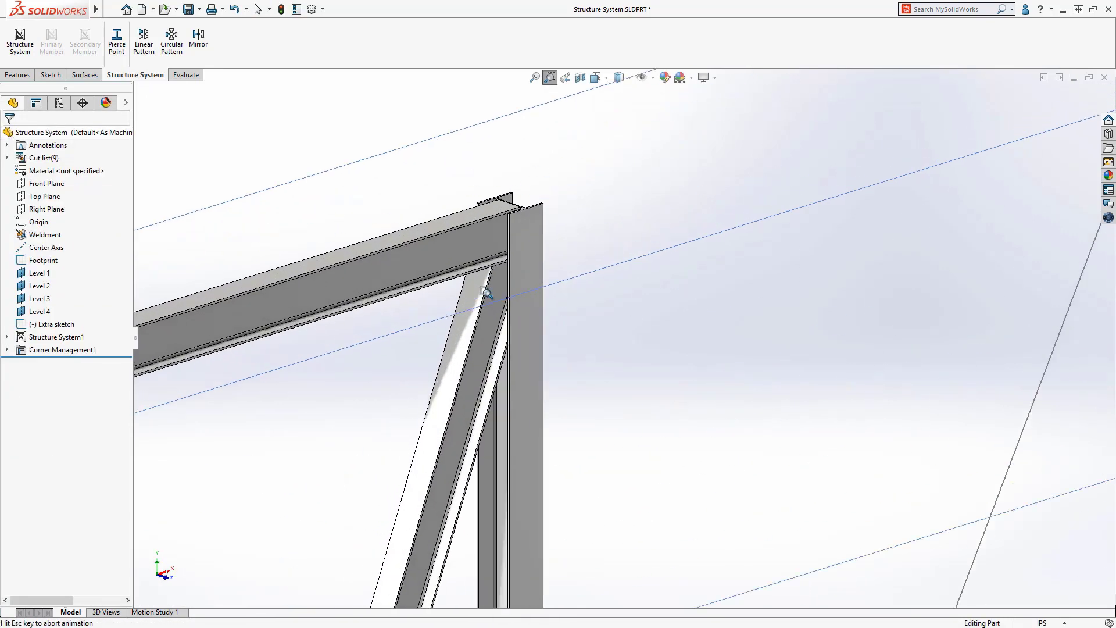
{"action": "key", "text": "Escape"}
{"action": "middle_click_drag", "start_coordinate": [566, 277], "coordinate": [523, 203]}
{"action": "left_click", "coordinate": [565, 78]}
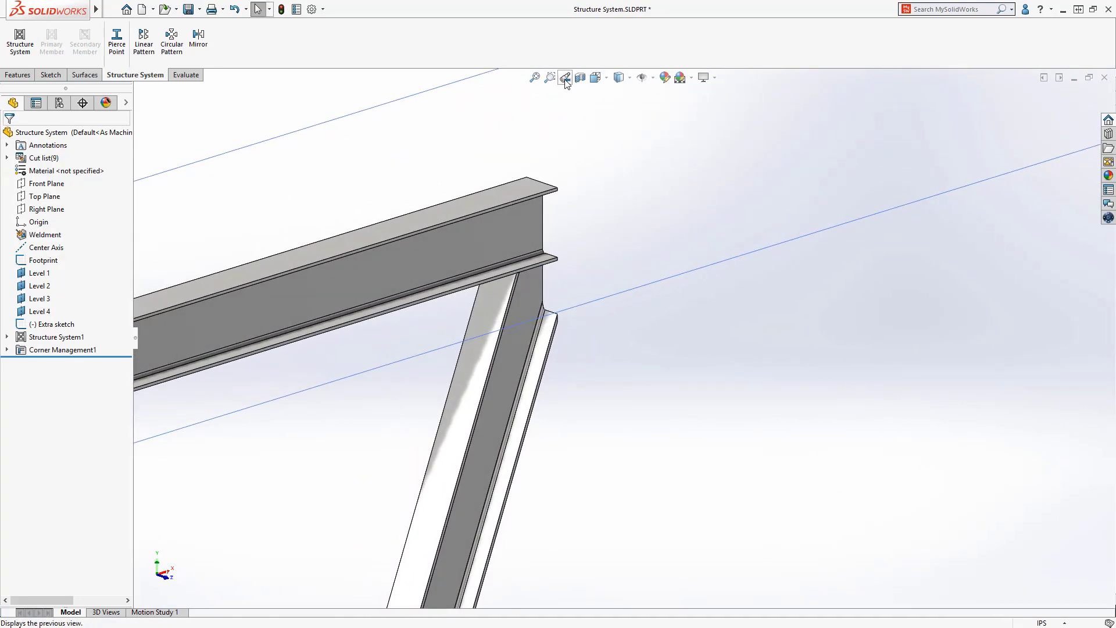
{"action": "left_click", "coordinate": [566, 81]}
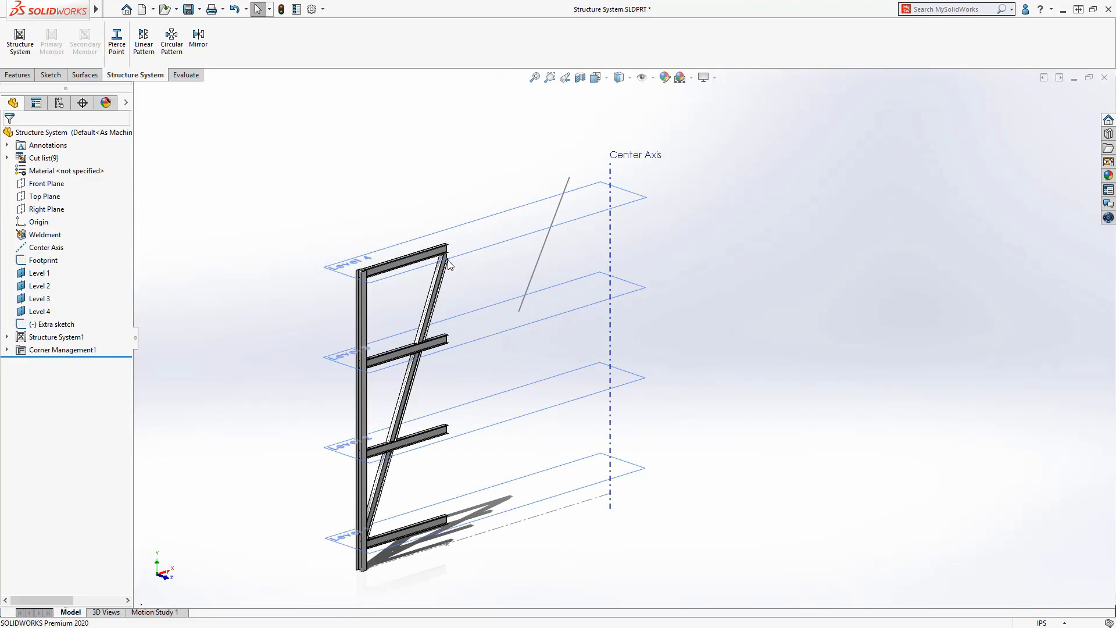
- Pattern the Structure System1 body 12 times through 360° around the Center Axis
{"action": "left_click", "coordinate": [610, 192]}
{"action": "left_click", "coordinate": [171, 41]}
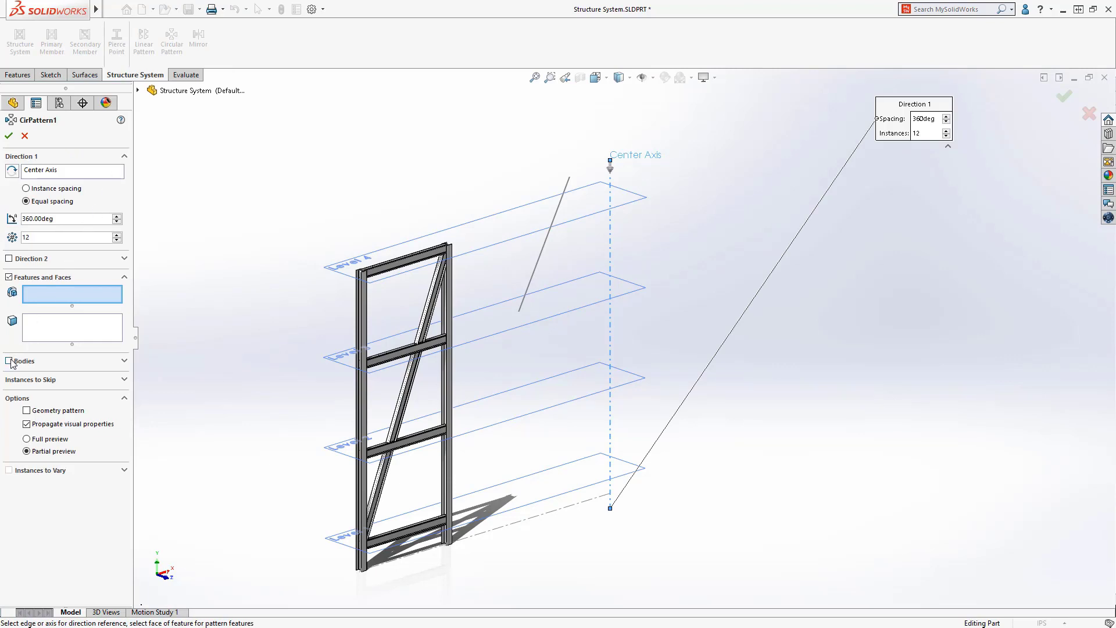
{"action": "left_click", "coordinate": [9, 361]}
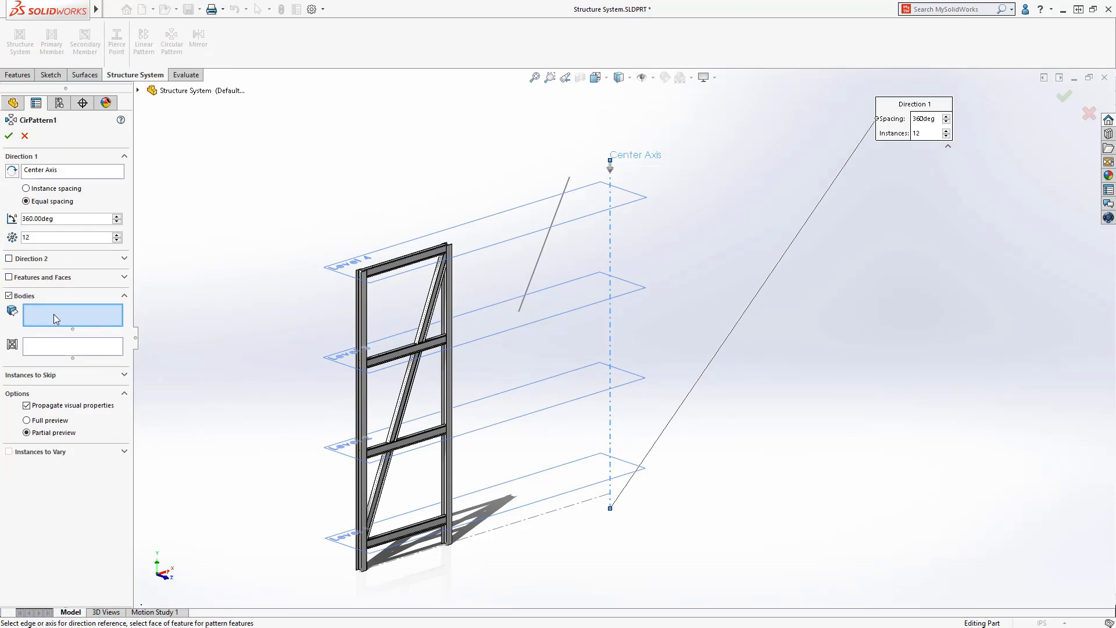
{"action": "left_click", "coordinate": [52, 347]}
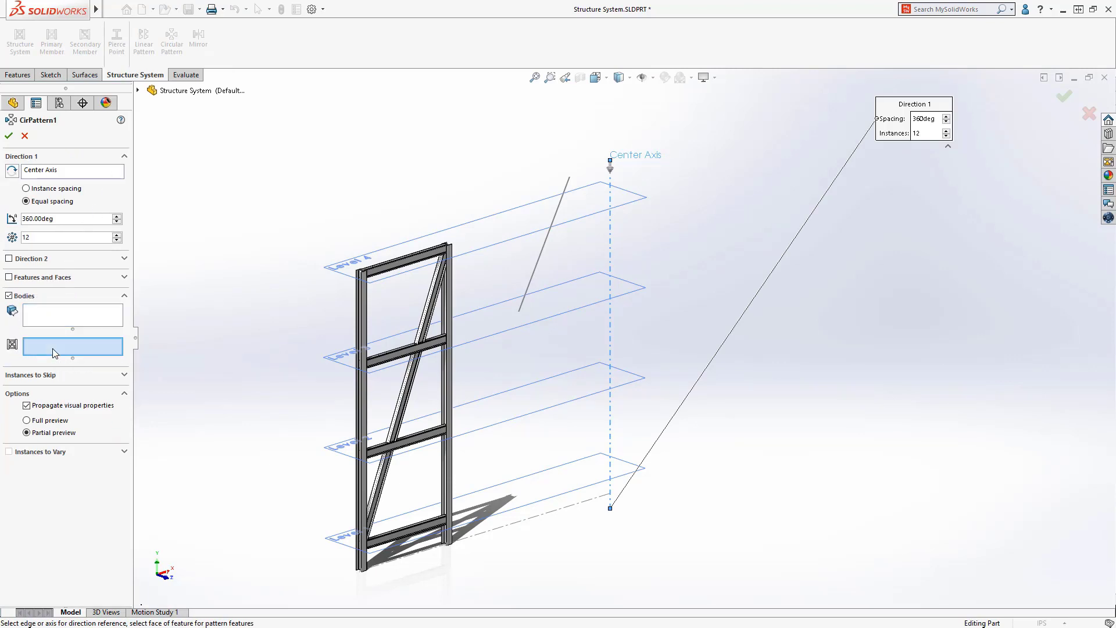
{"action": "left_click", "coordinate": [362, 327]}
{"action": "key", "text": "Return"}
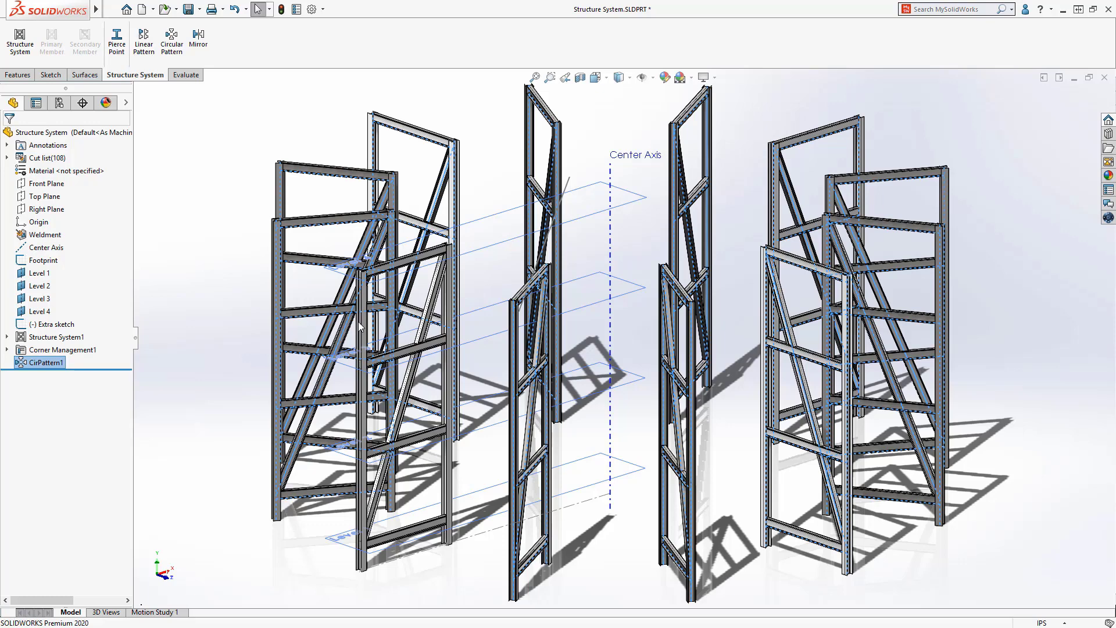
- Reopen the structure system and add secondary members between two pairs of neighbouring posts
{"action": "left_click", "coordinate": [20, 42]}
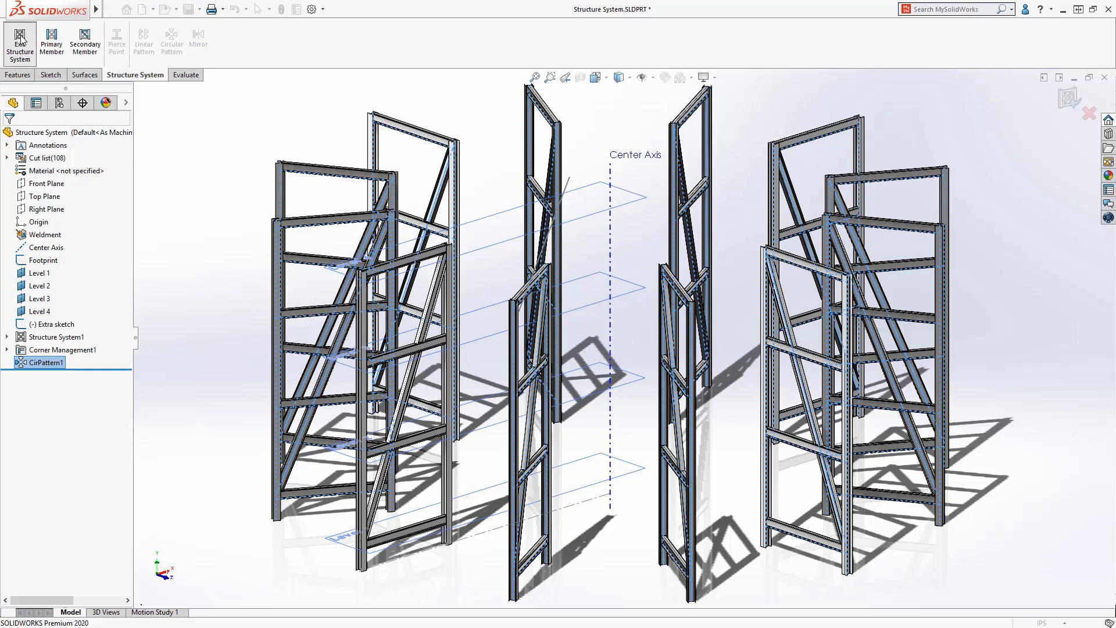
{"action": "left_click", "coordinate": [83, 49]}
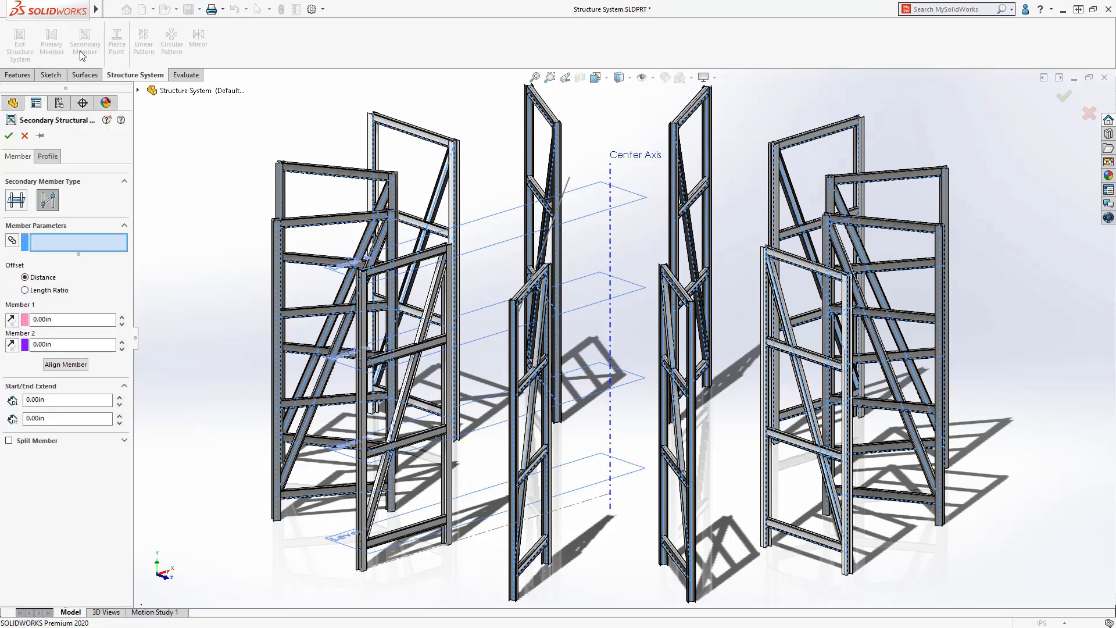
{"action": "left_click", "coordinate": [17, 200]}
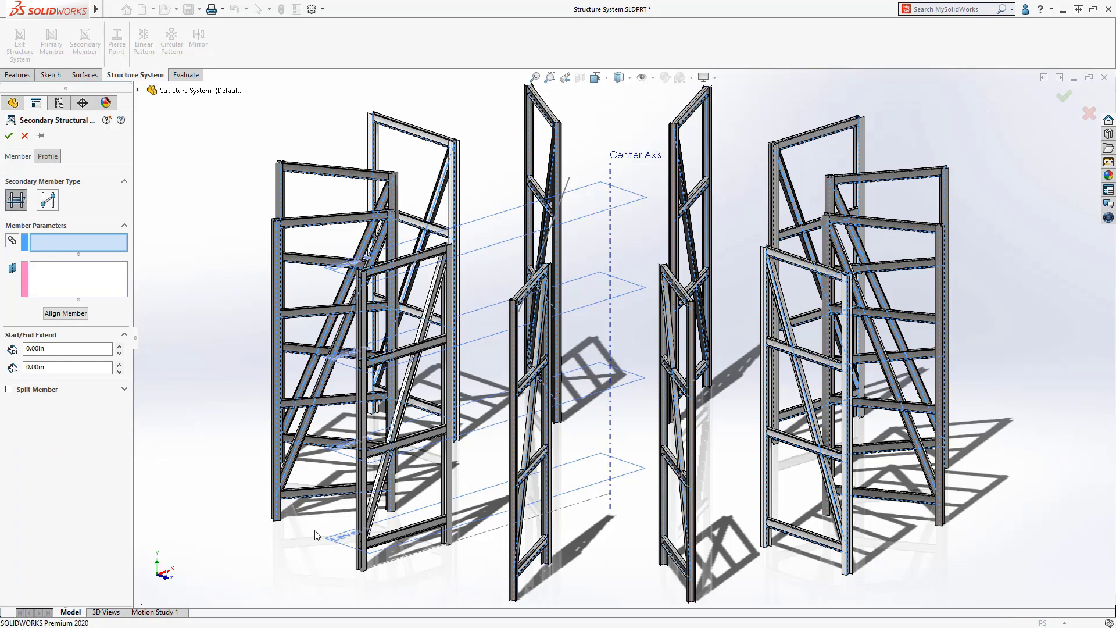
{"action": "left_click", "coordinate": [362, 565]}
{"action": "left_click", "coordinate": [276, 509]}
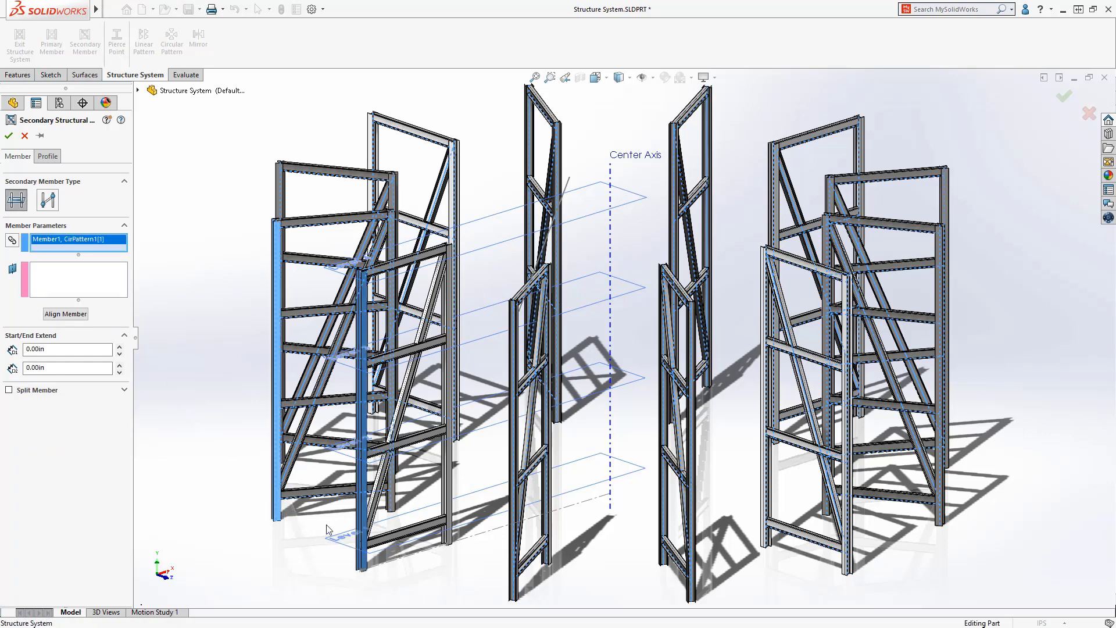
{"action": "left_click", "coordinate": [394, 510]}
{"action": "left_click", "coordinate": [450, 508]}
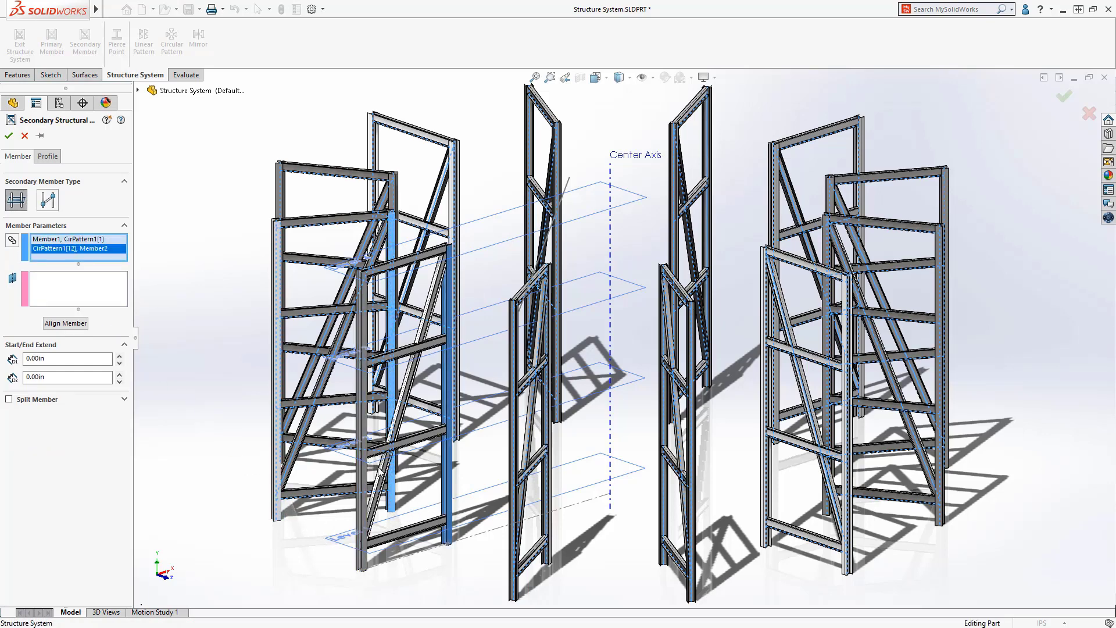
- Place them at Levels 1–4 with the W14x48 profile pierced at the top centre
{"action": "left_click", "coordinate": [99, 295]}
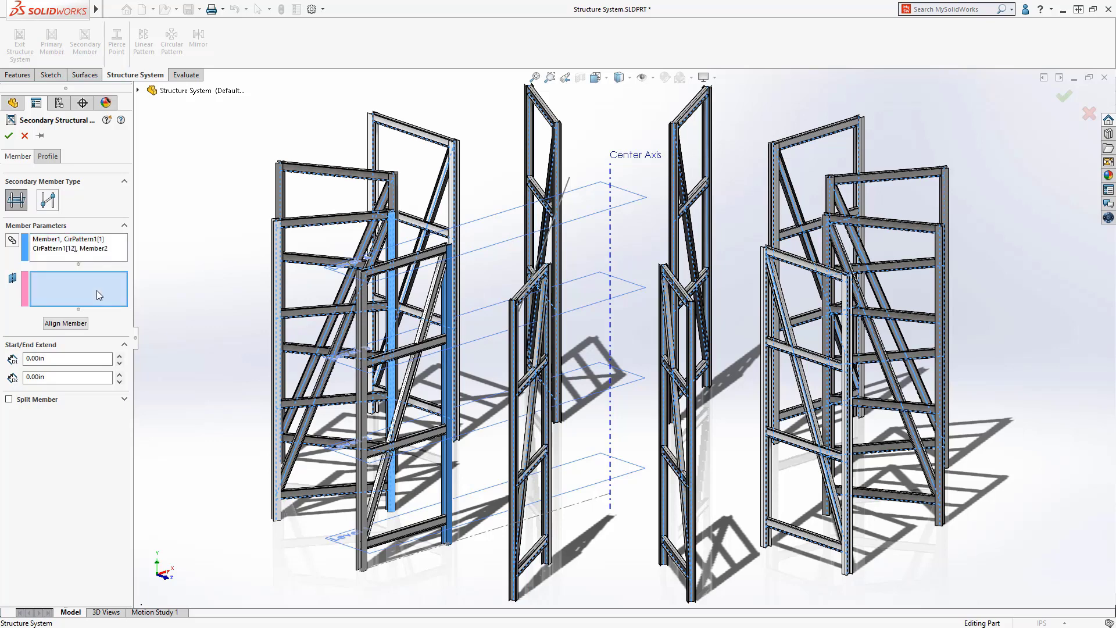
{"action": "left_click", "coordinate": [353, 541]}
{"action": "left_click", "coordinate": [346, 456]}
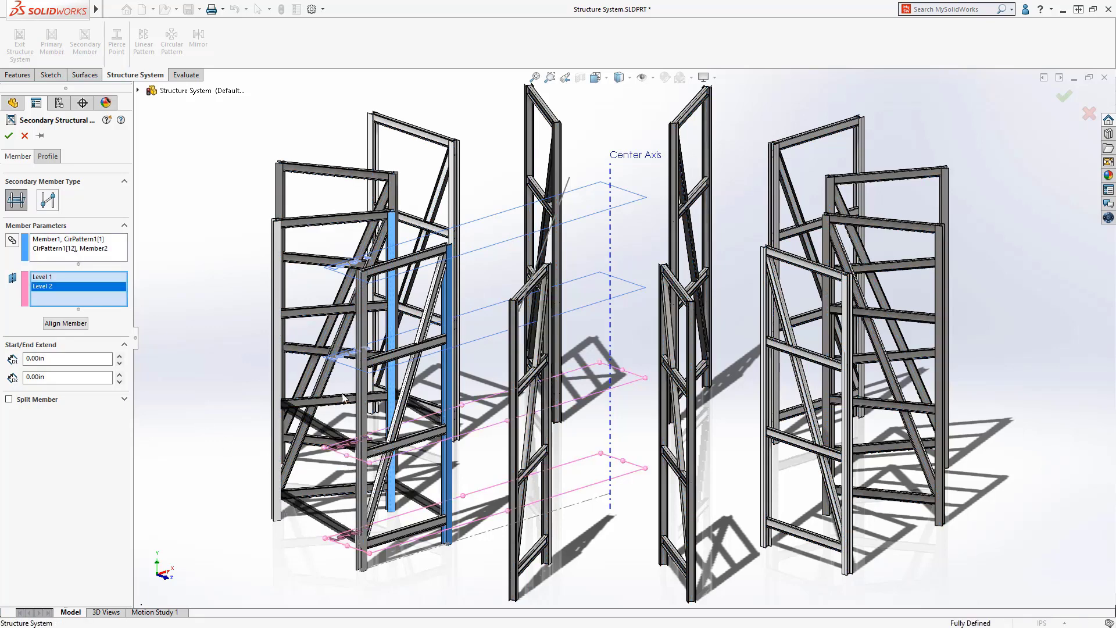
{"action": "left_click", "coordinate": [347, 357]}
{"action": "left_click", "coordinate": [342, 270]}
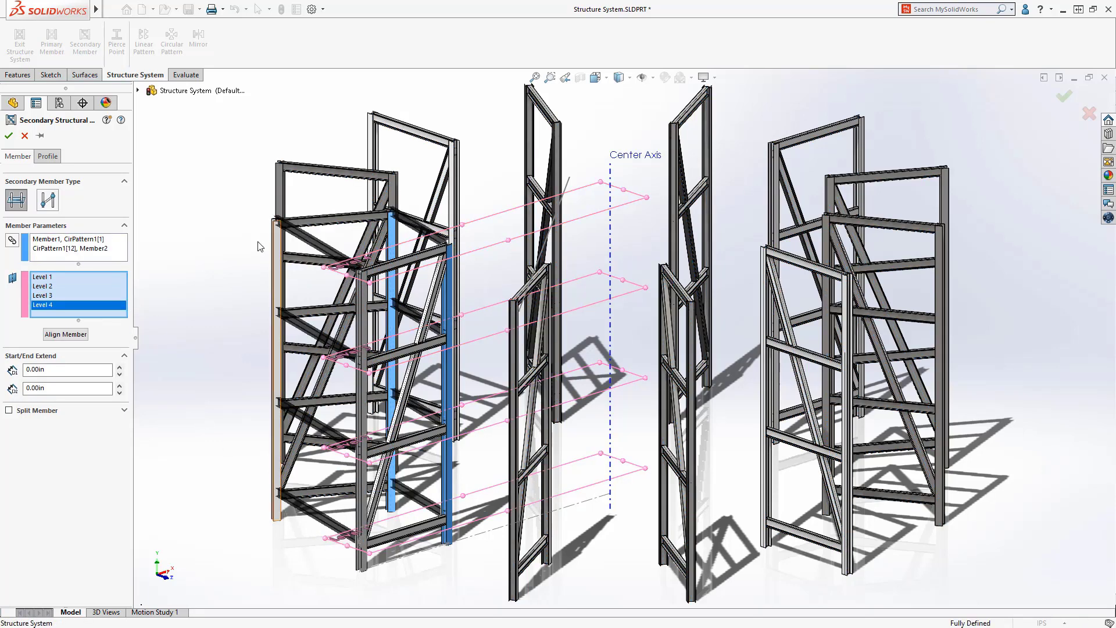
{"action": "left_click", "coordinate": [49, 157]}
{"action": "left_click", "coordinate": [68, 348]}
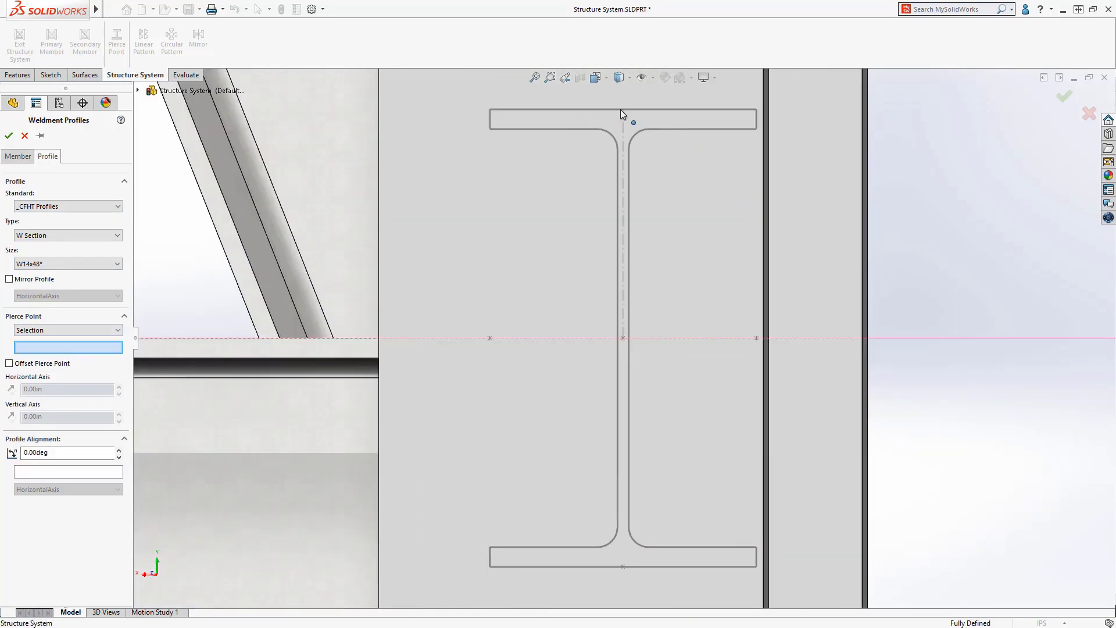
{"action": "left_click", "coordinate": [622, 110]}
- Confirm the connecting members, exit the structure system, and change the simple corner trim type
{"action": "key", "text": "Return"}
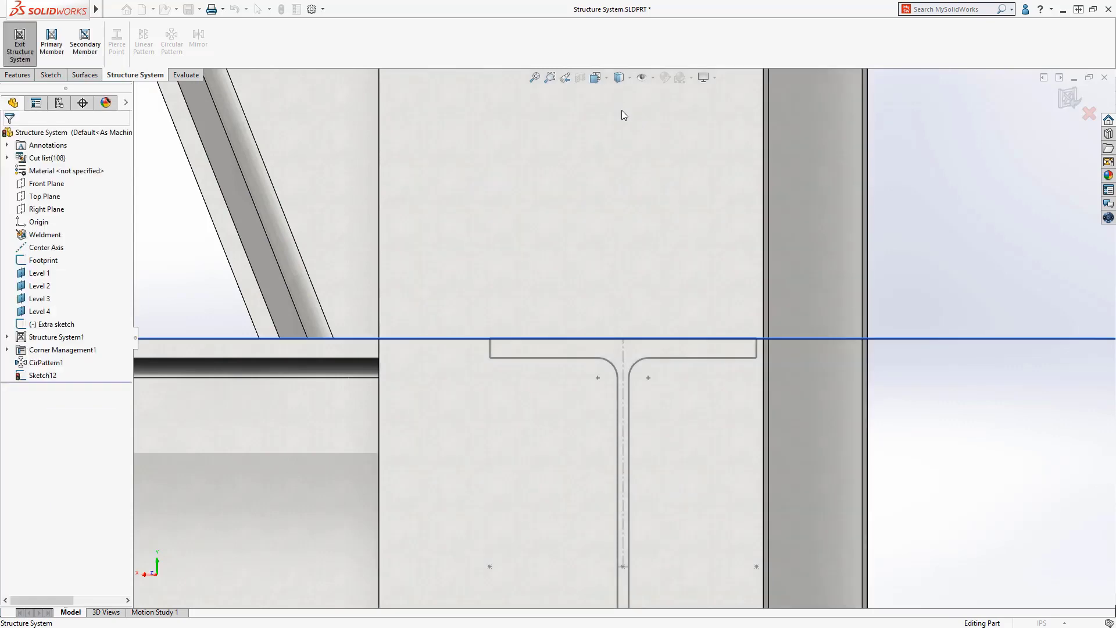
{"action": "left_click", "coordinate": [564, 77]}
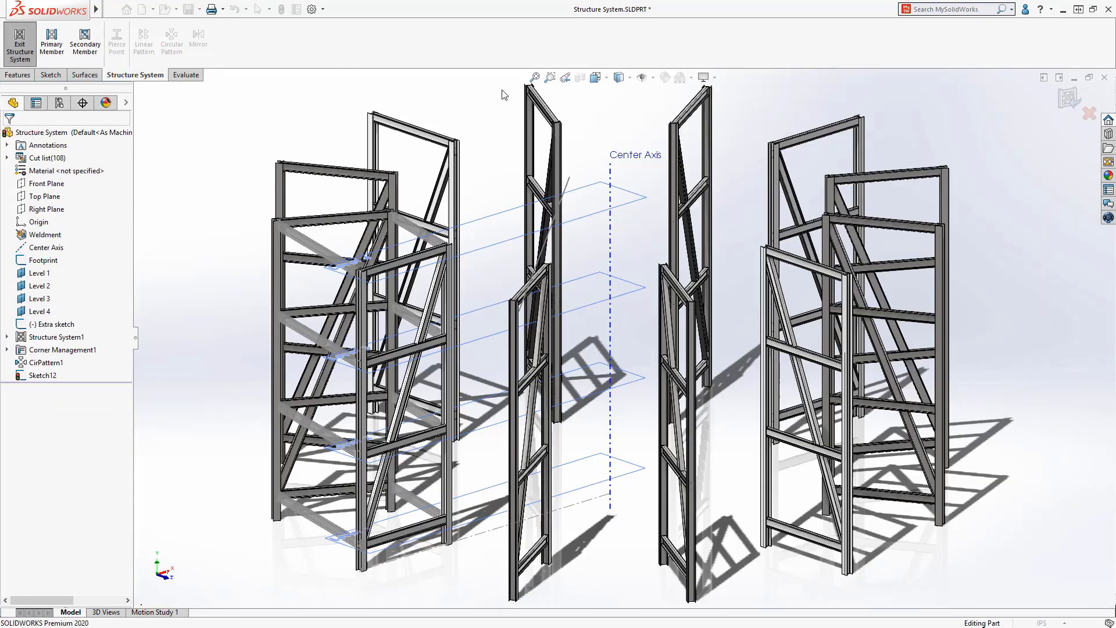
{"action": "left_click", "coordinate": [20, 44]}
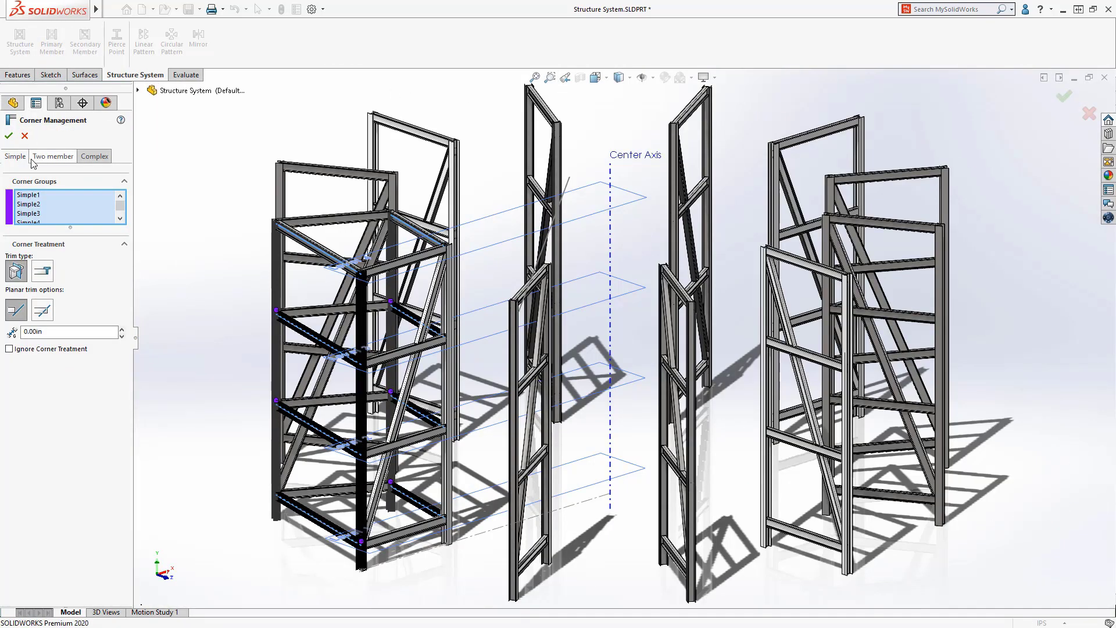
{"action": "left_click", "coordinate": [43, 271]}
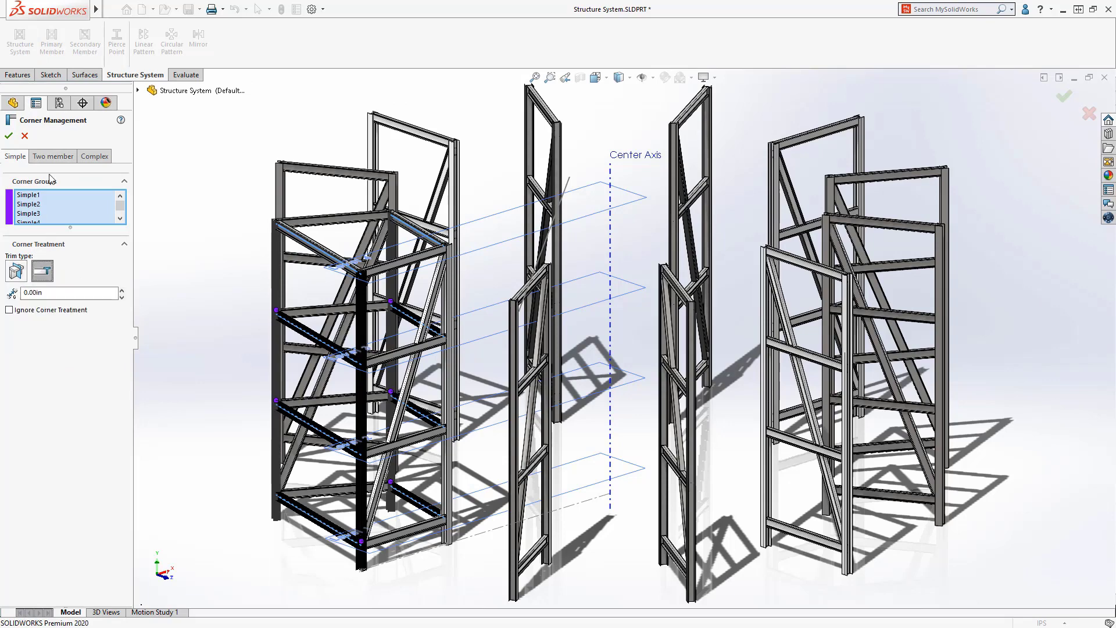
- End-trim the two-member corners, review Complex3's Corner8 and Member11 trim order, and apply
{"action": "left_click", "coordinate": [51, 156]}
{"action": "left_click", "coordinate": [95, 271]}
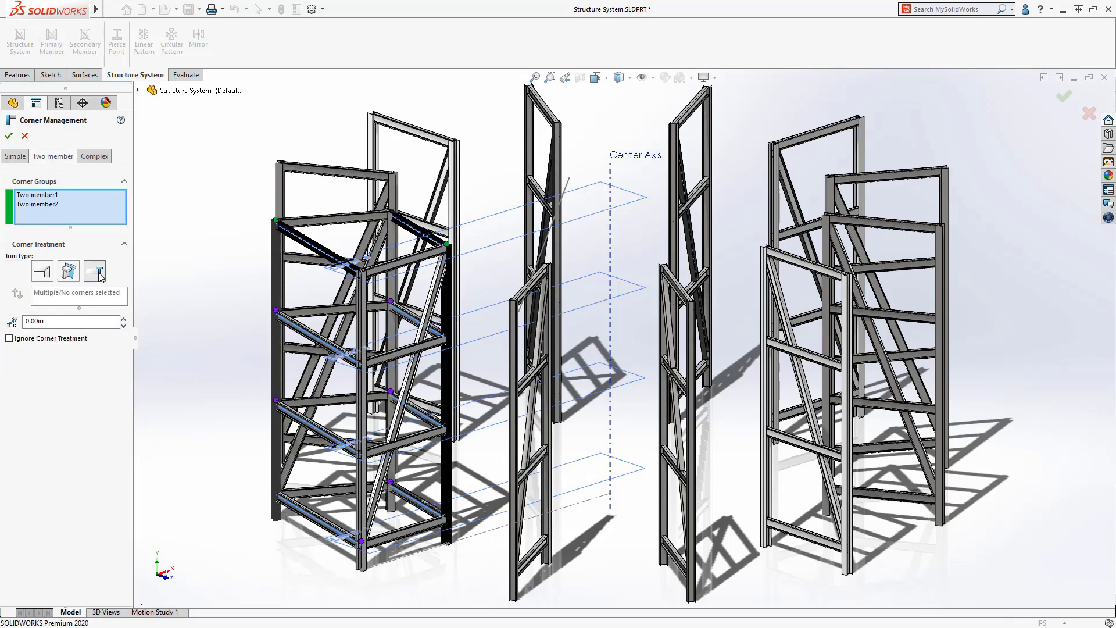
{"action": "left_click", "coordinate": [96, 157]}
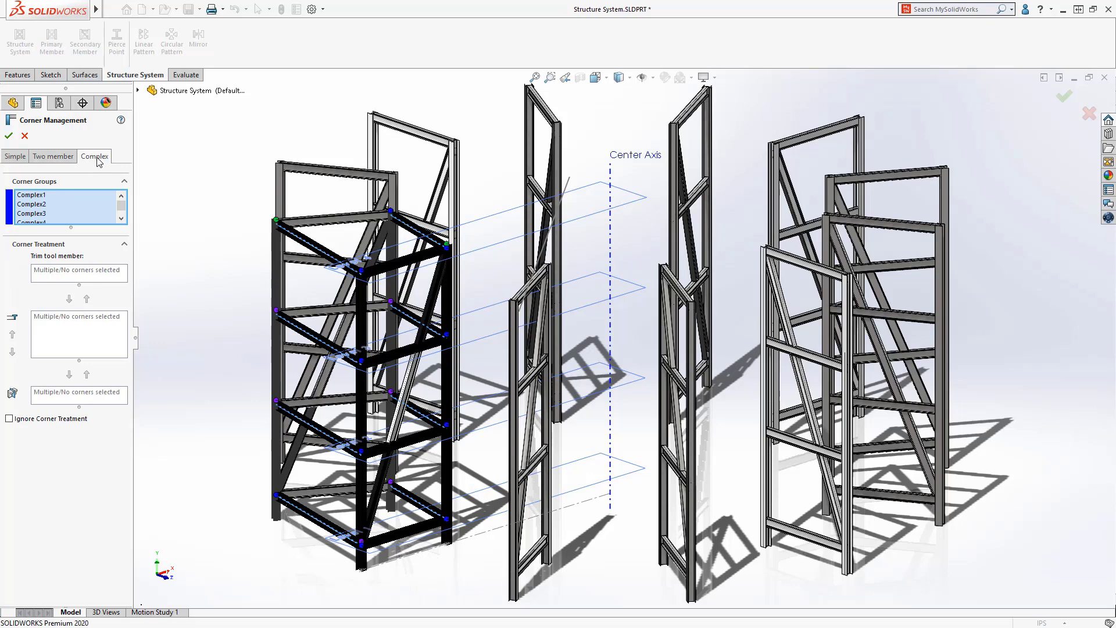
{"action": "left_click", "coordinate": [32, 195]}
{"action": "left_click", "coordinate": [36, 204]}
{"action": "left_click", "coordinate": [42, 214]}
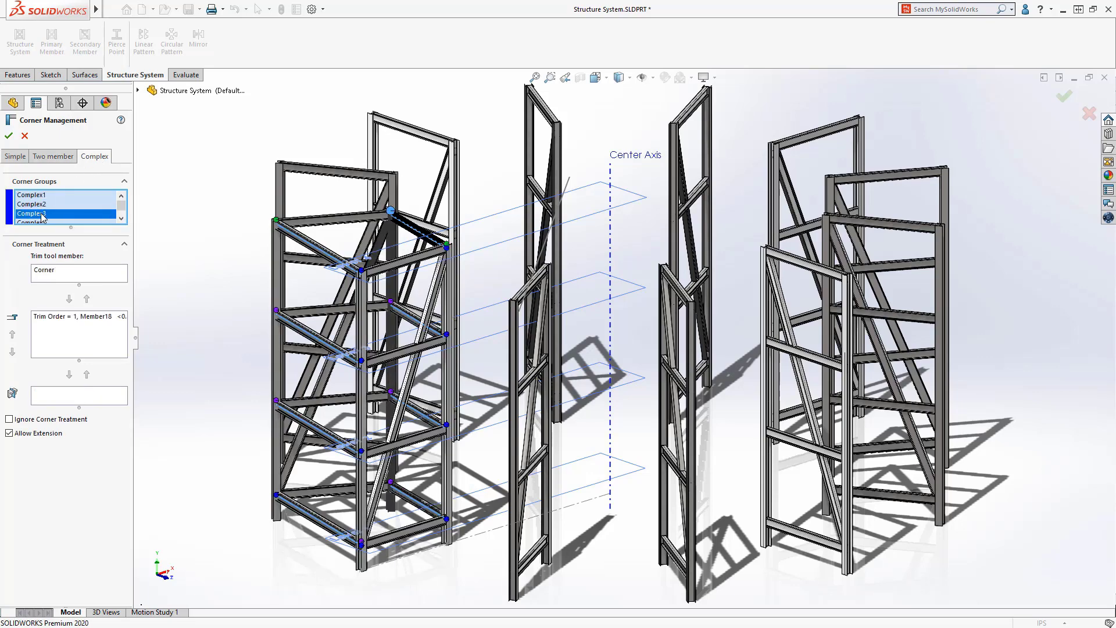
{"action": "left_click", "coordinate": [56, 276]}
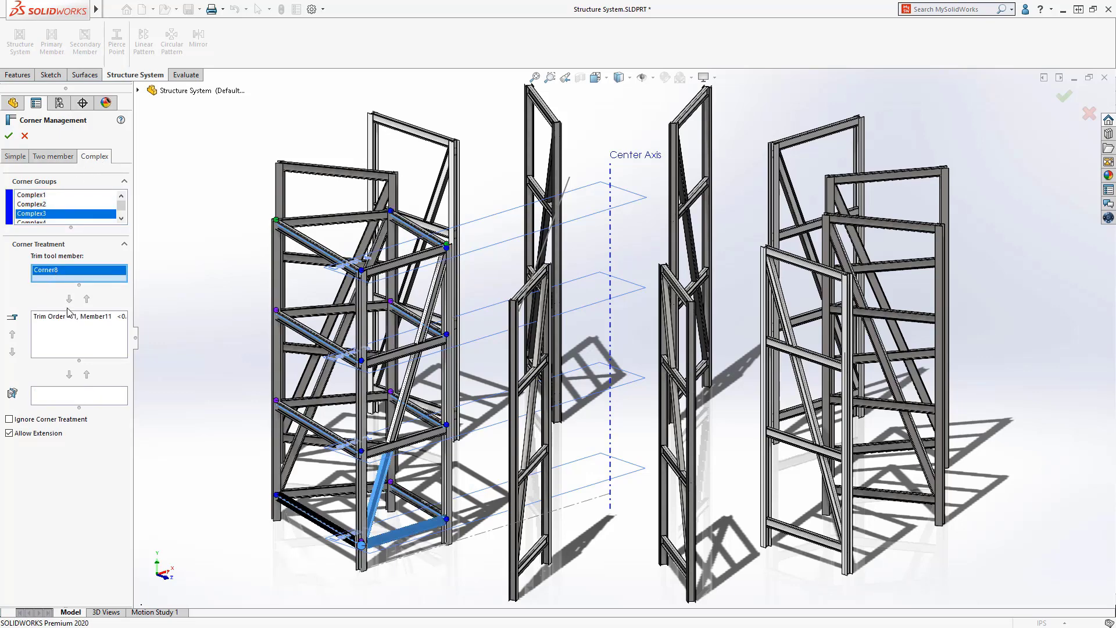
{"action": "left_click", "coordinate": [68, 319]}
{"action": "left_click", "coordinate": [9, 137]}
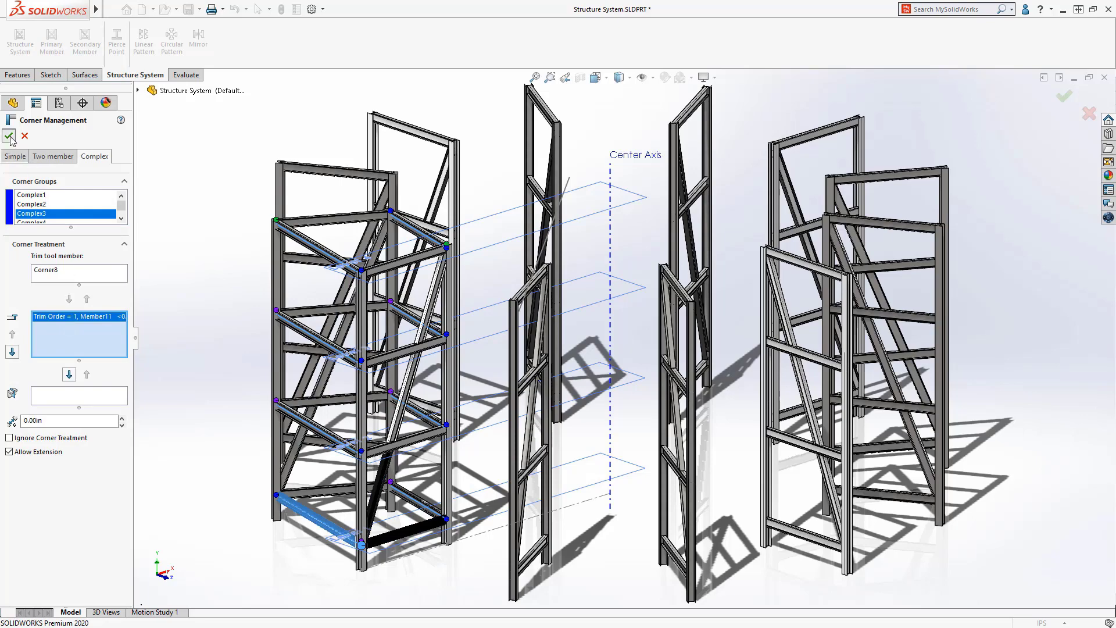